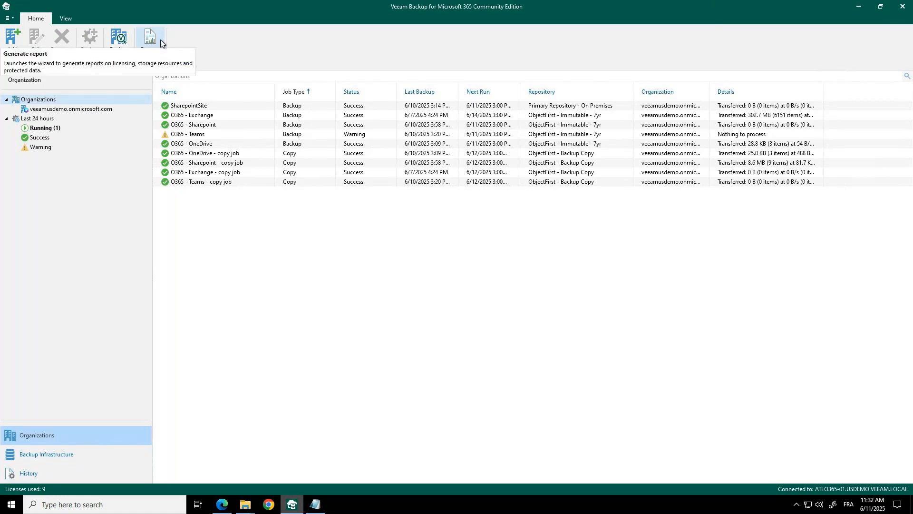
- Review the user and role assignments of the backup server, and close them without changes
left_click(12, 20)
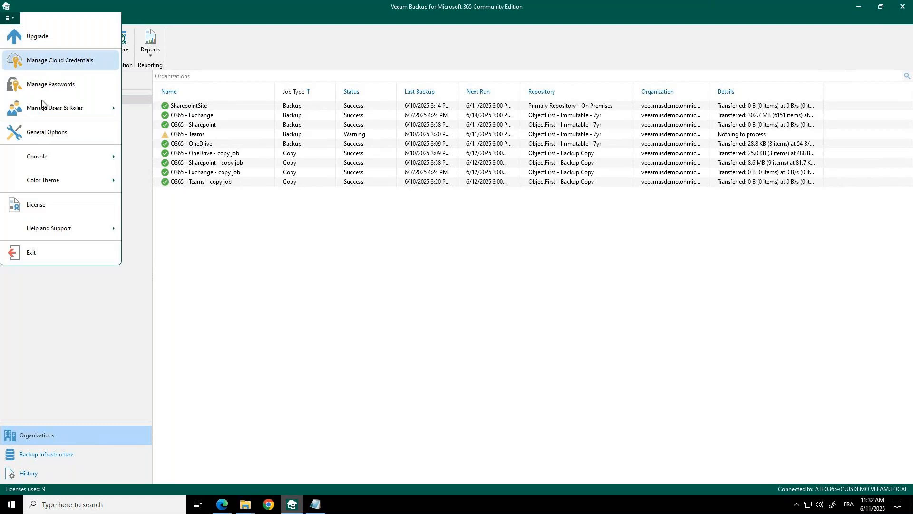
mouse_move(45, 108)
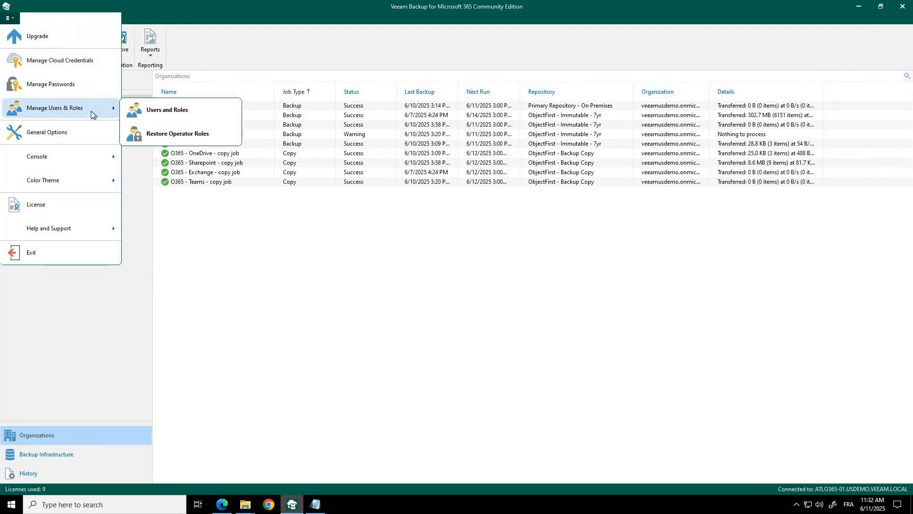
left_click(161, 112)
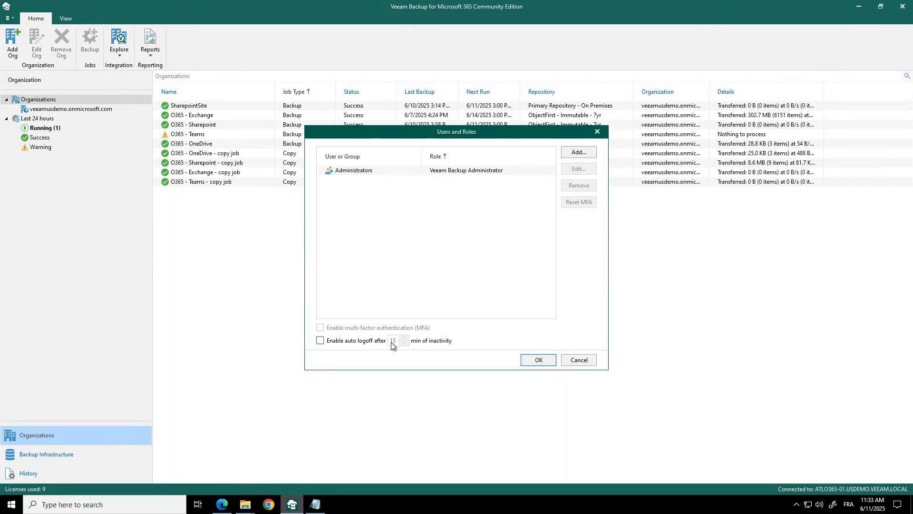
left_click(586, 360)
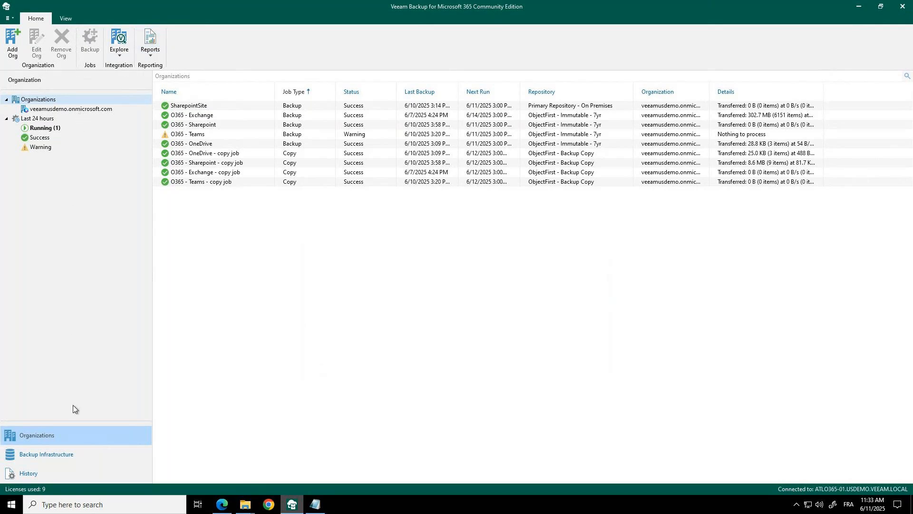
- View the backup proxies and walk through the new proxy wizard for Microsoft Windows up to the host settings, then cancel it
left_click(39, 456)
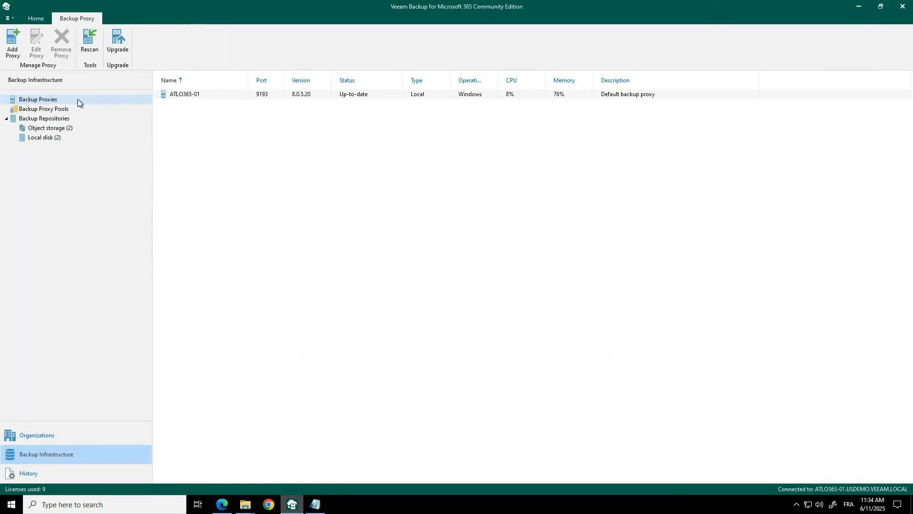
right_click(56, 100)
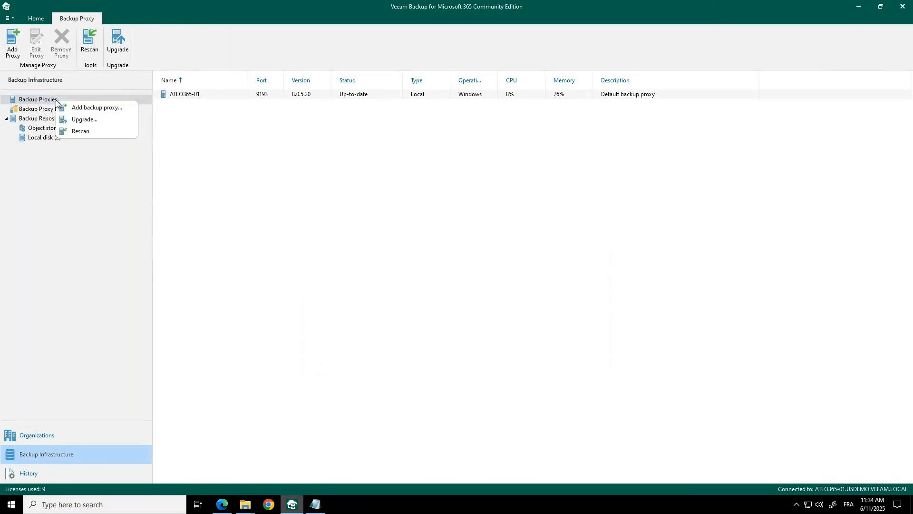
left_click(91, 109)
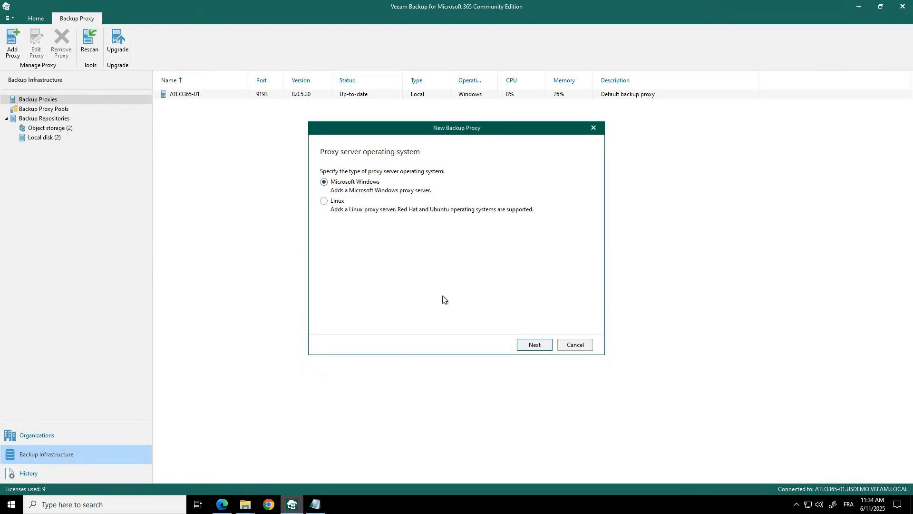
left_click(533, 344)
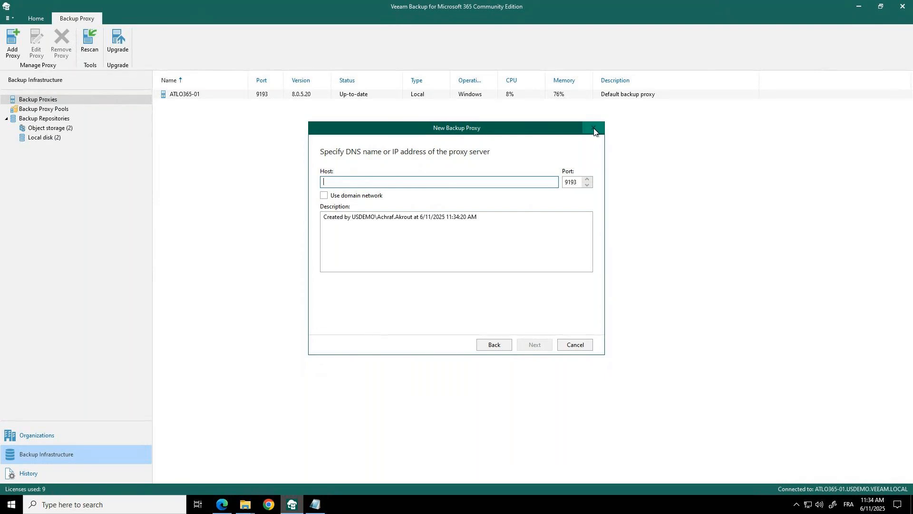
left_click(573, 349)
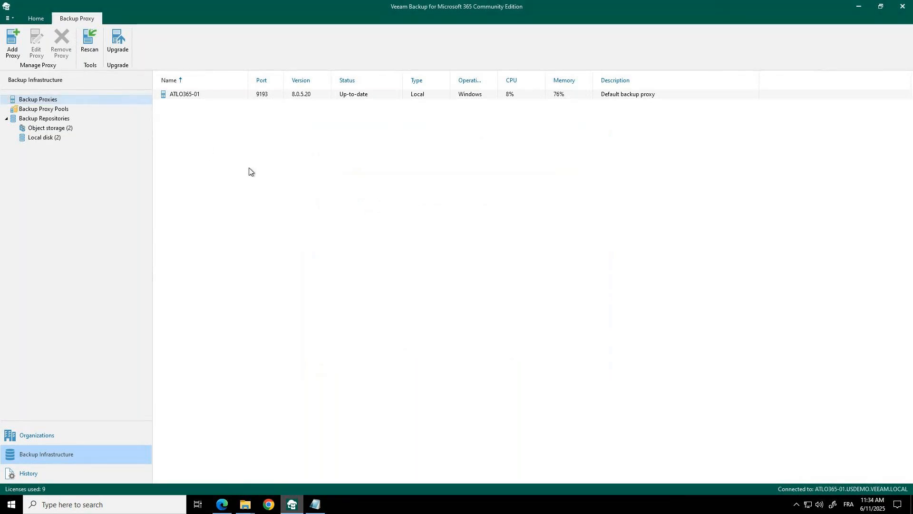
- Try to create a backup proxy pool named pool1 and look for proxies to add to it
left_click(53, 111)
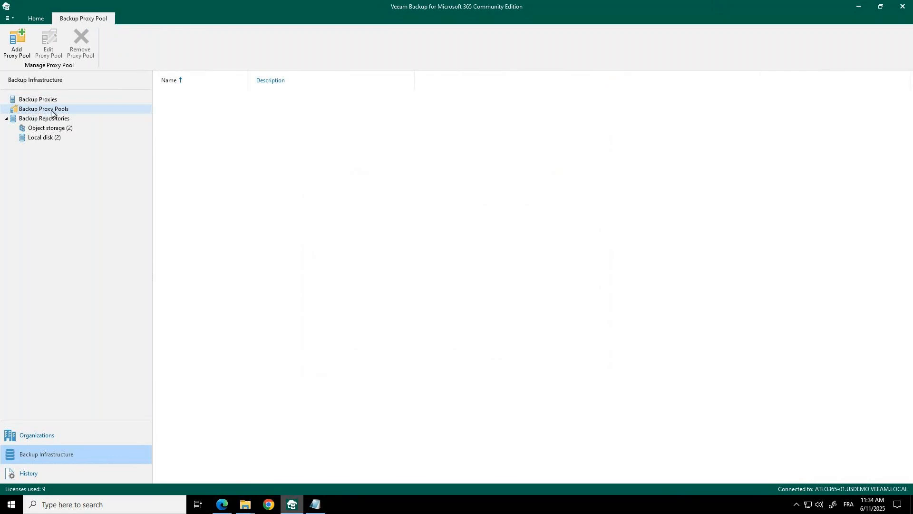
right_click(223, 121)
left_click(203, 127)
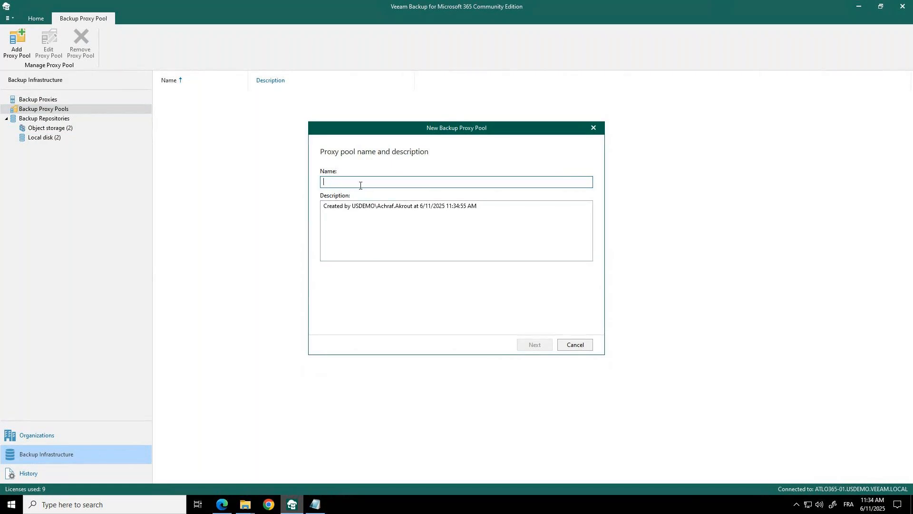
type("pool1")
left_click(536, 346)
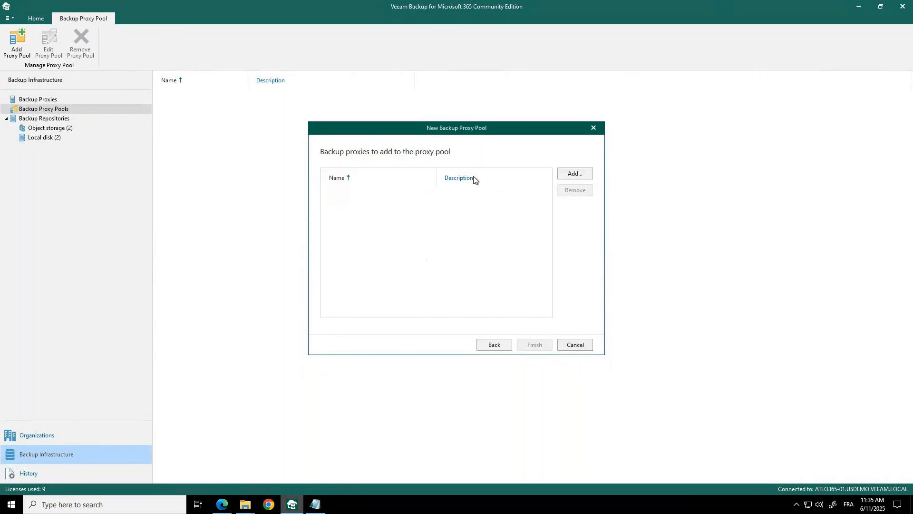
left_click(590, 176)
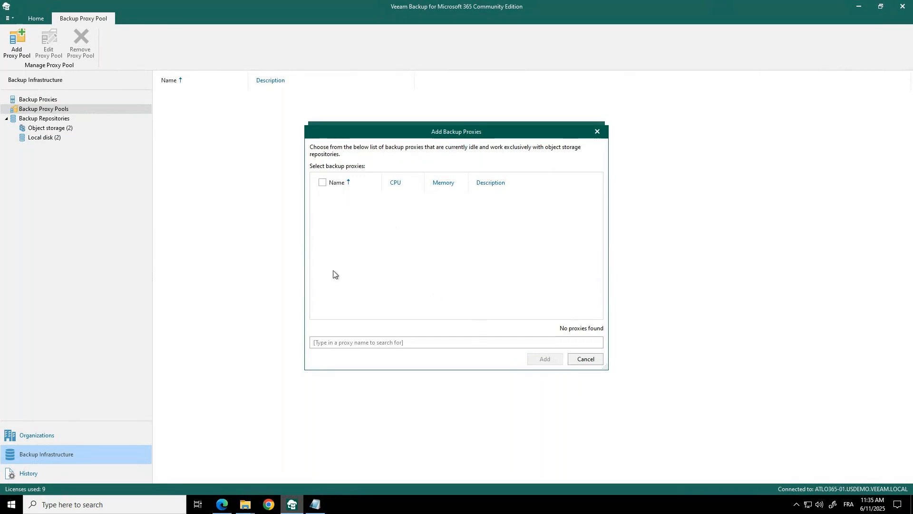
left_click(589, 363)
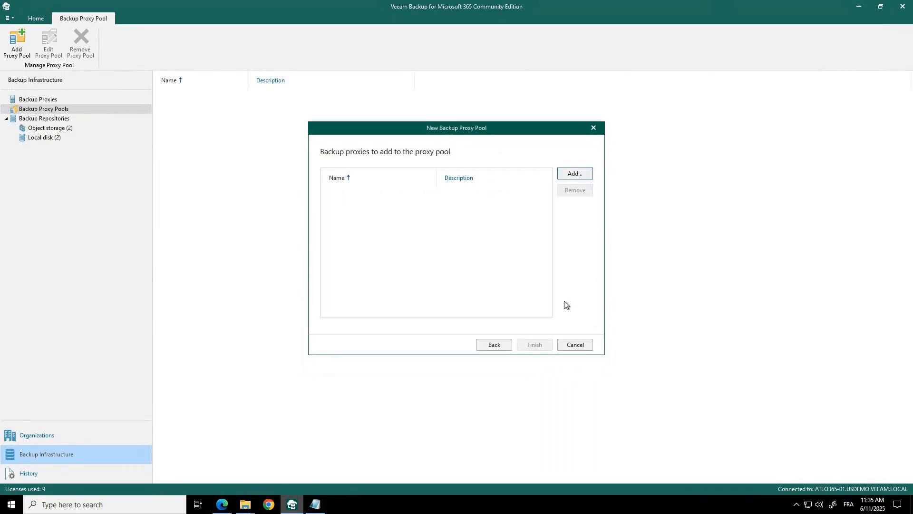
left_click(593, 129)
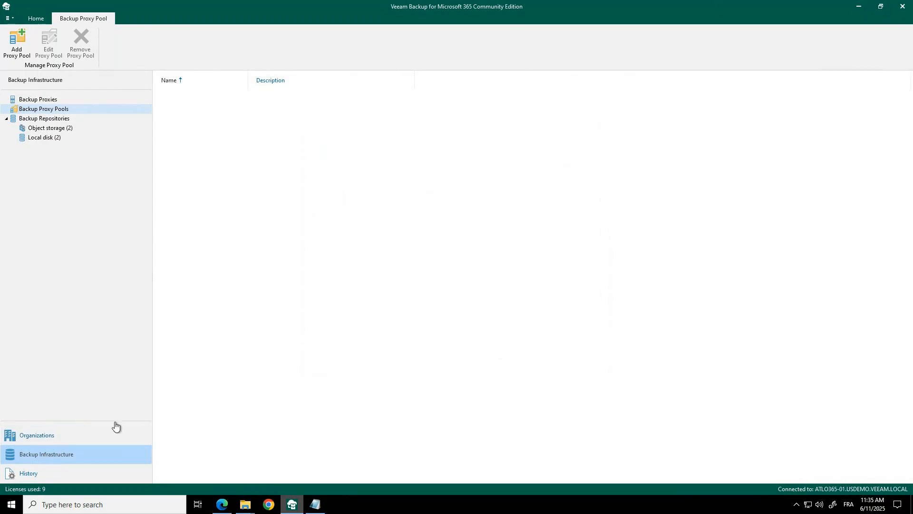
- Review the backup repositories, comparing the Default Backup Repository, ObjectFirst - Immutable - 7yr and ObjectFirst - Backup Copy
left_click(36, 119)
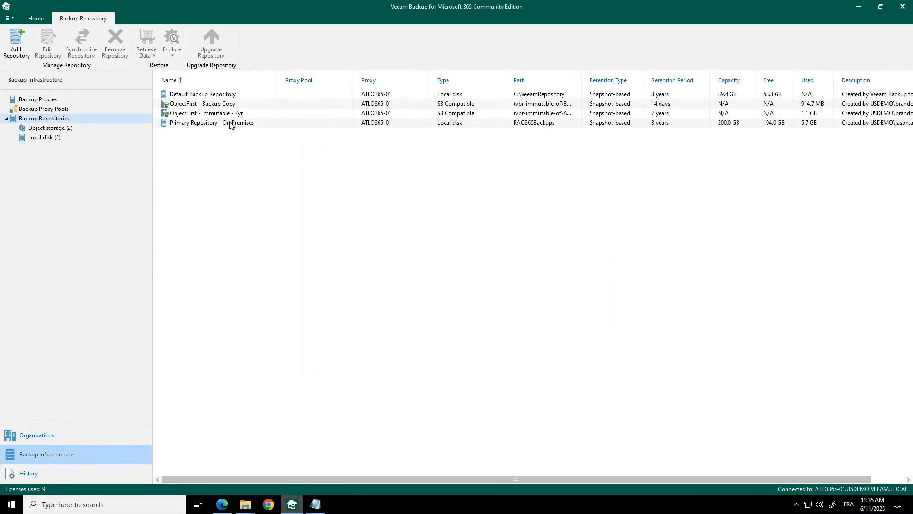
left_click(446, 95)
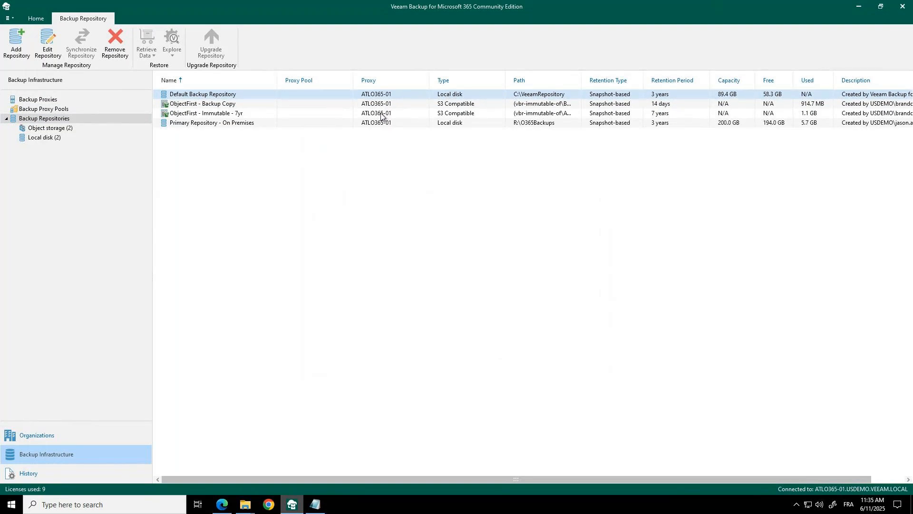
left_click(213, 114)
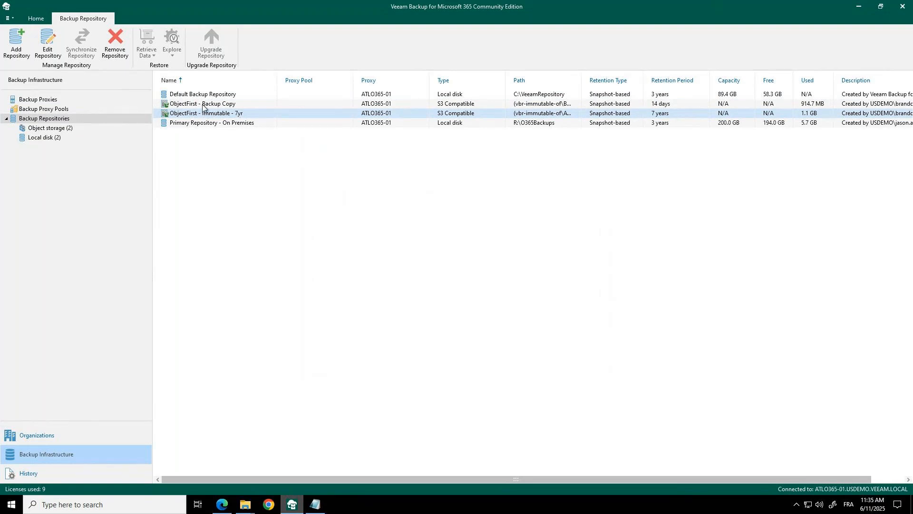
left_click(216, 105)
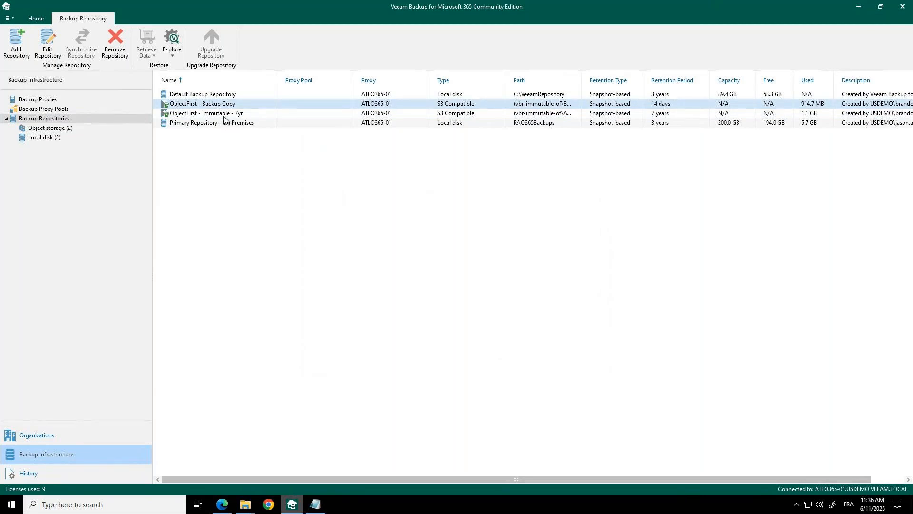
- Open the ObjectFirst - Immutable - 7yr repository for editing and review its target location, storage type, S3 connection and bucket settings
right_click(227, 113)
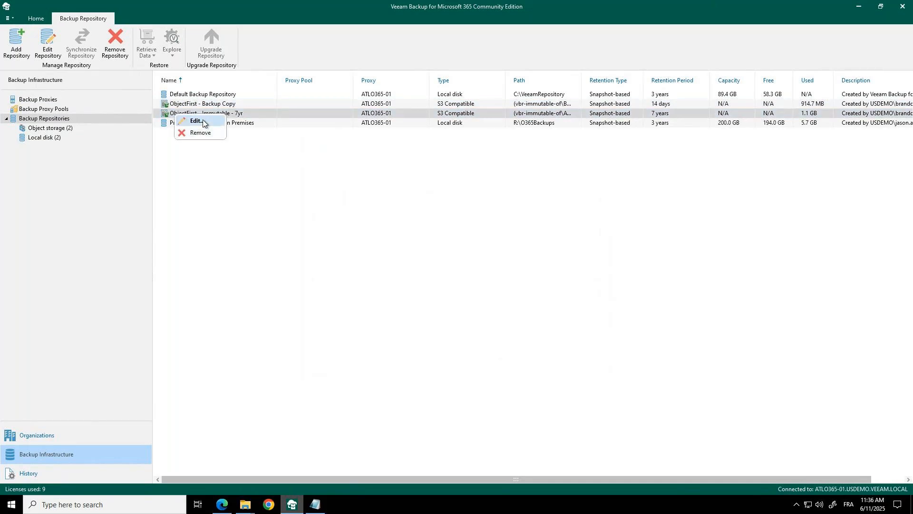
left_click(202, 122)
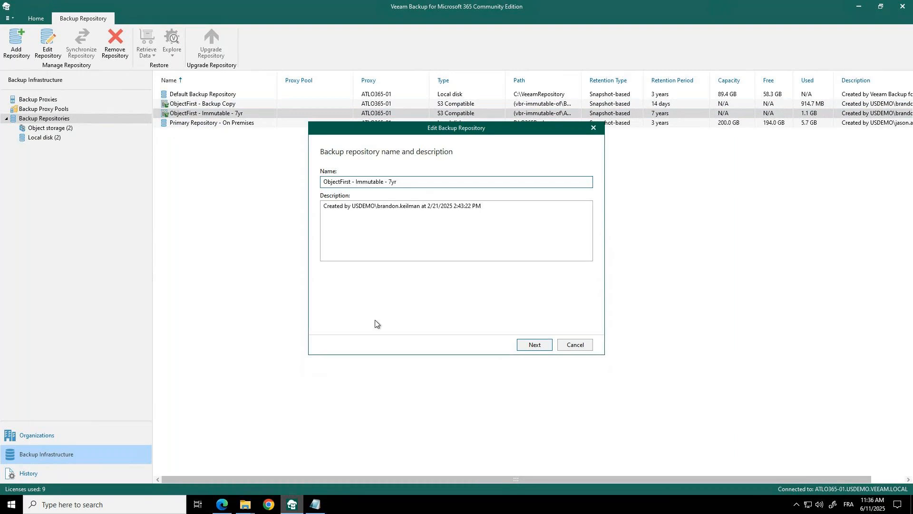
left_click(532, 349)
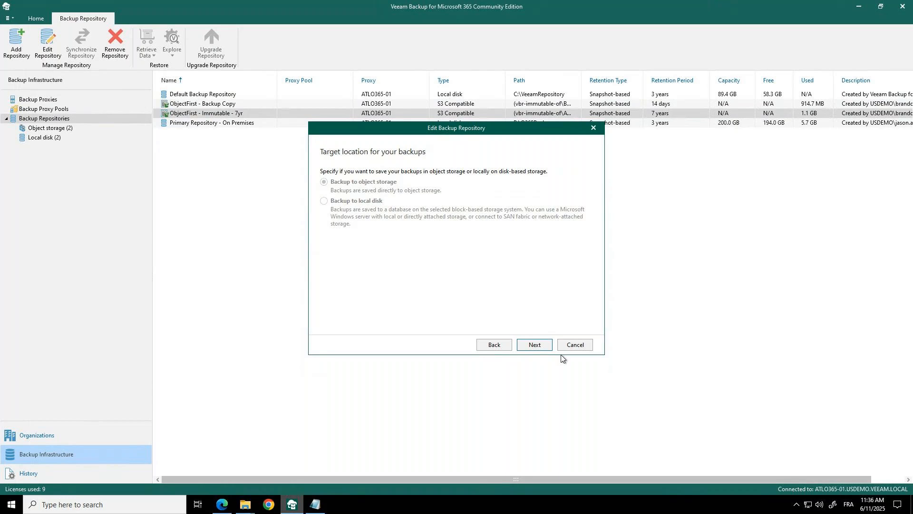
left_click(534, 346)
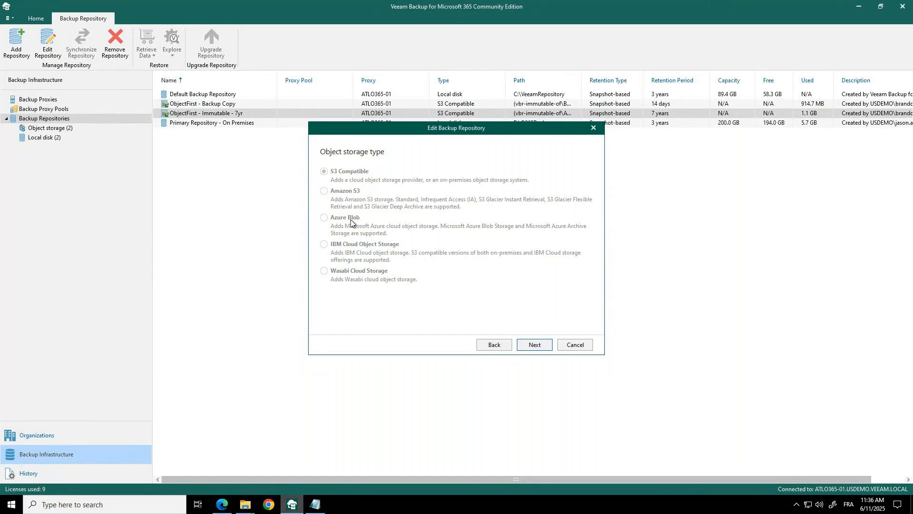
left_click(532, 345)
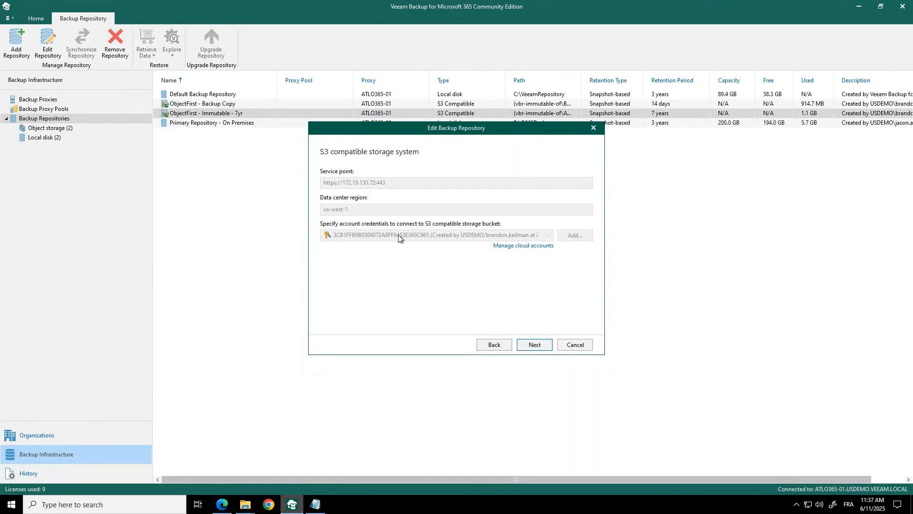
left_click(528, 344)
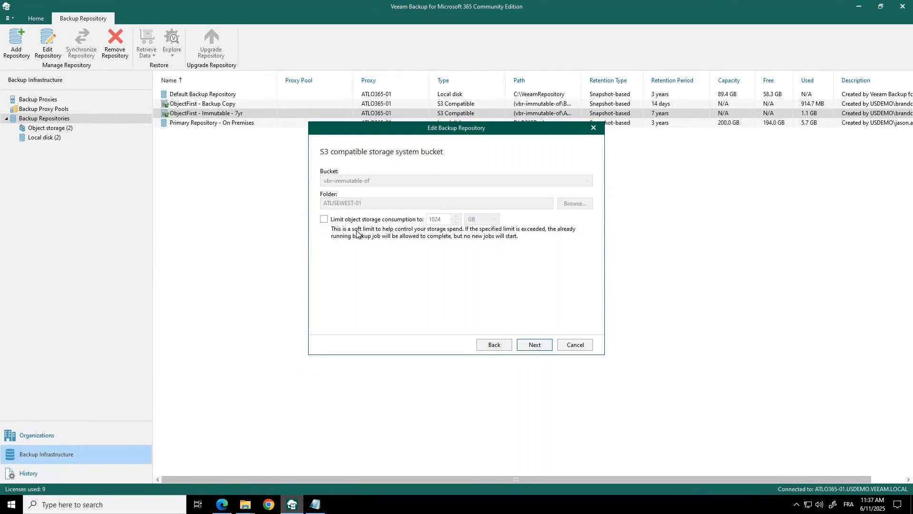
- Try out the object storage consumption limit for the repository's bucket
left_click(324, 219)
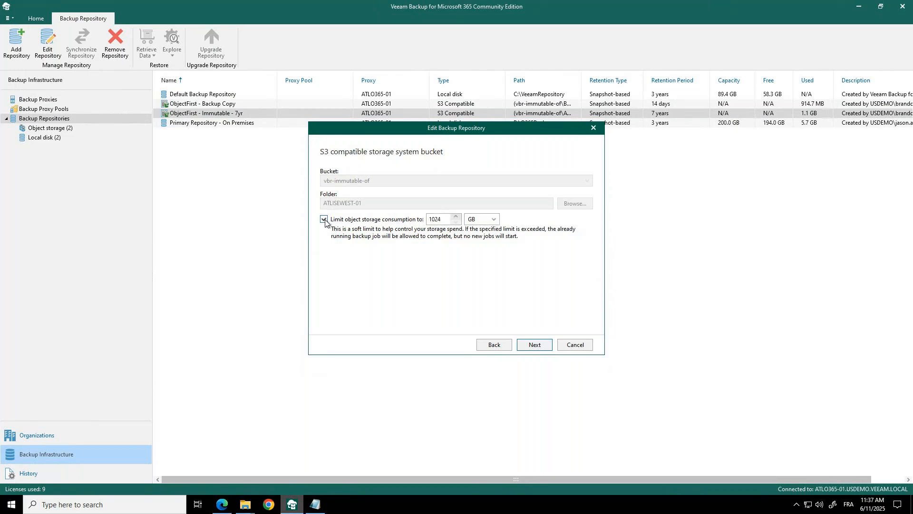
left_click(440, 220)
left_click_drag(440, 220, 427, 219)
left_click(324, 219)
- Review the repository's backup proxy and its retention policy options, including the advanced schedule for applying retention
left_click(530, 345)
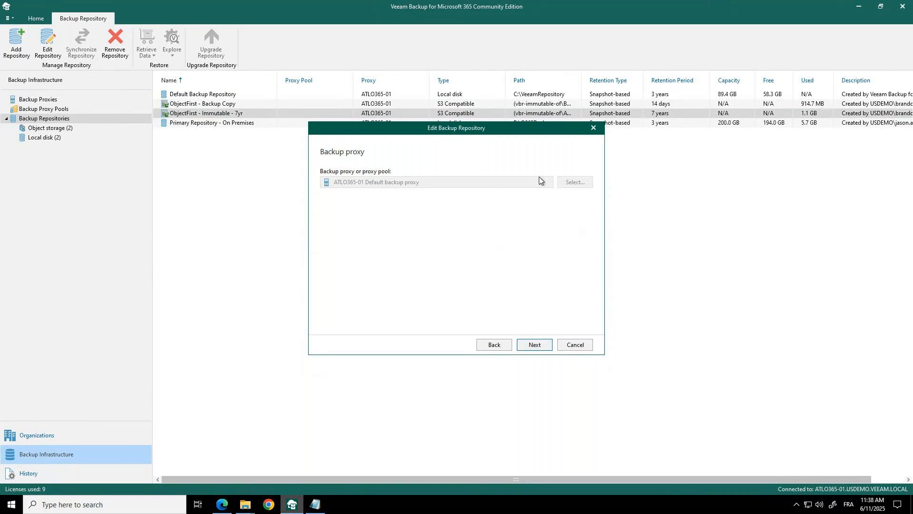
left_click(532, 345)
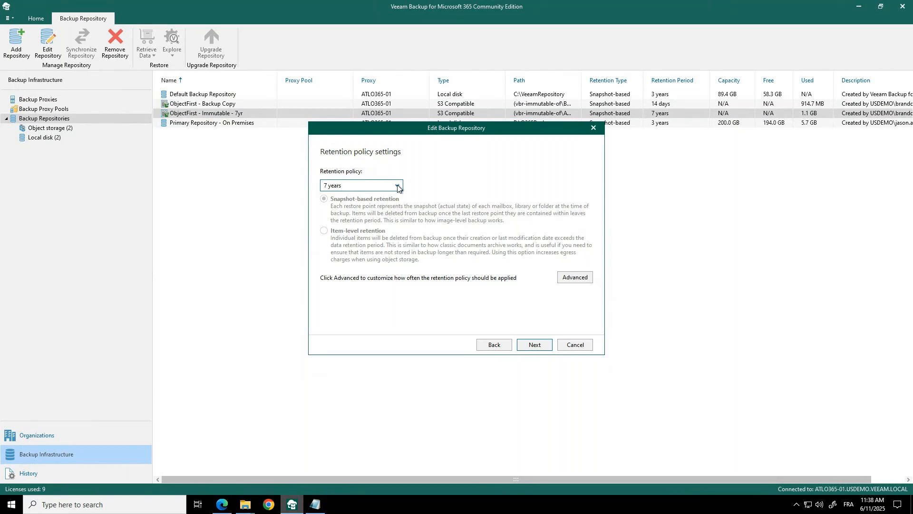
left_click(398, 186)
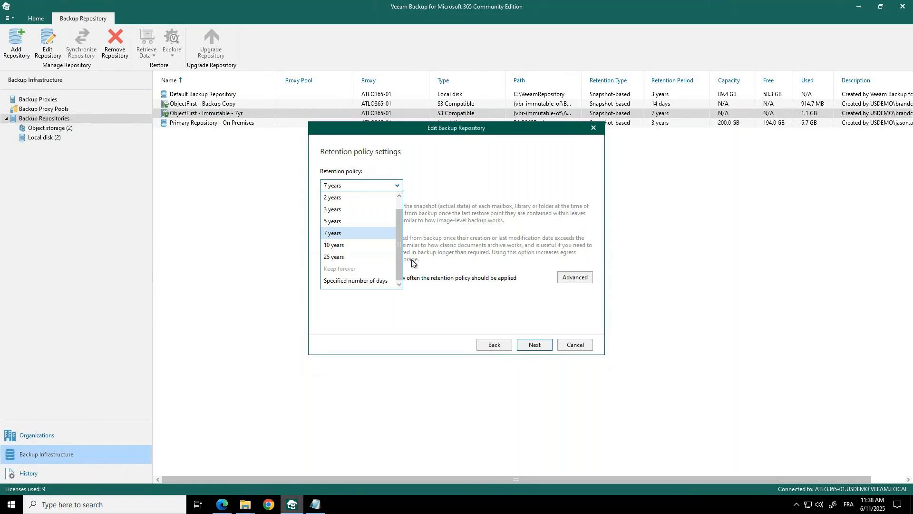
left_click_drag(398, 235, 397, 255)
left_click(441, 177)
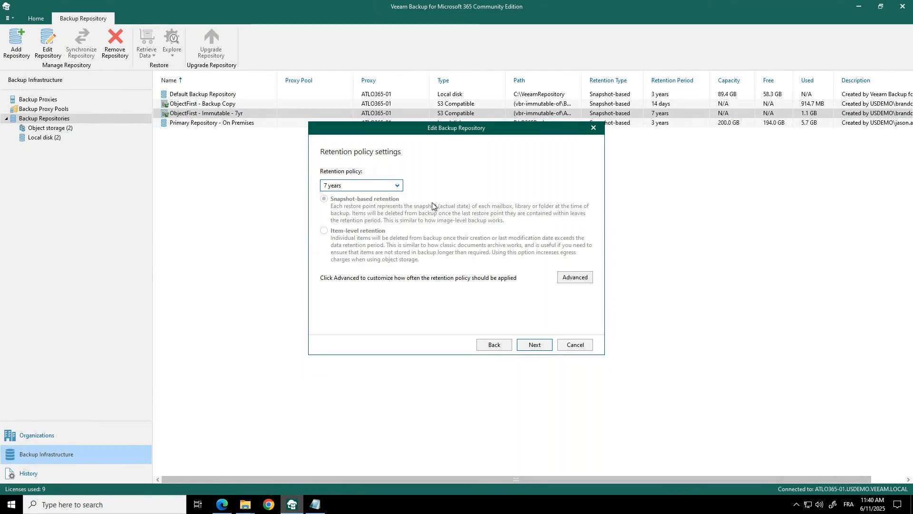
left_click(568, 281)
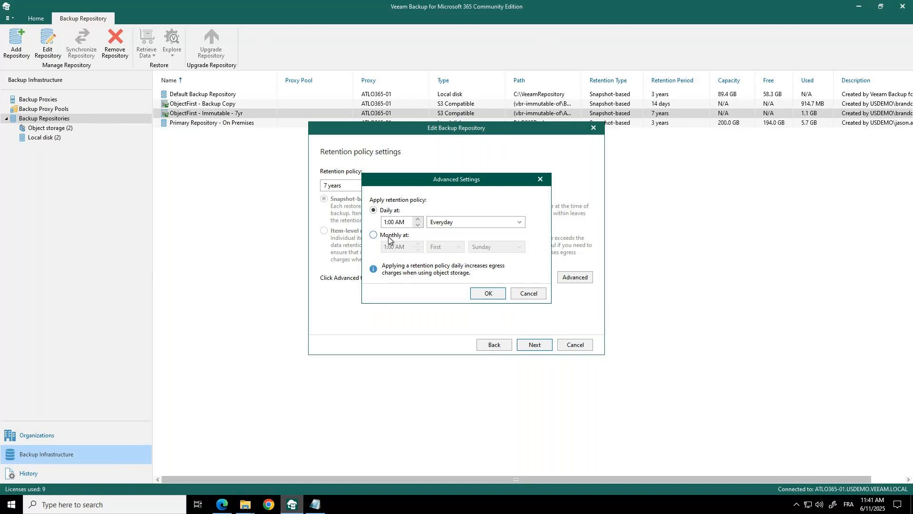
left_click(543, 296)
- Review the repository's immutability and encryption settings, decline the long-term immutability confirmation and cancel the edit
left_click(535, 345)
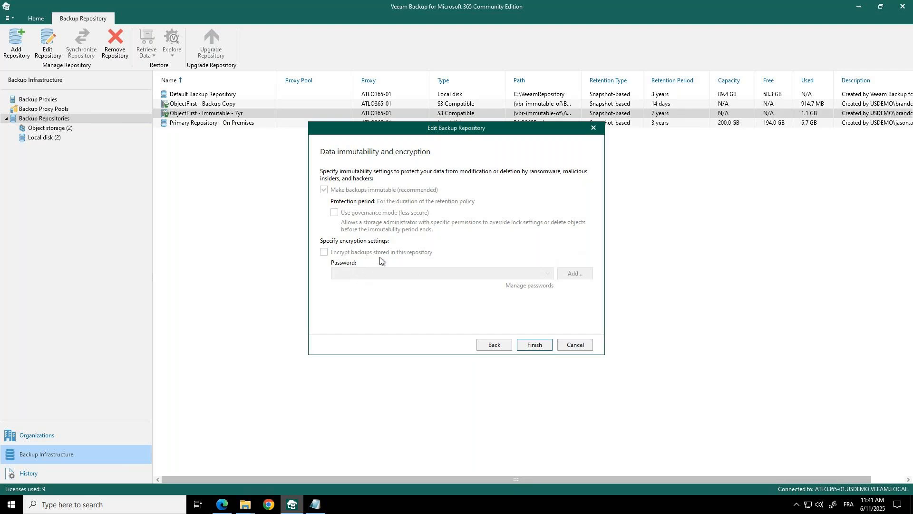
left_click(542, 347)
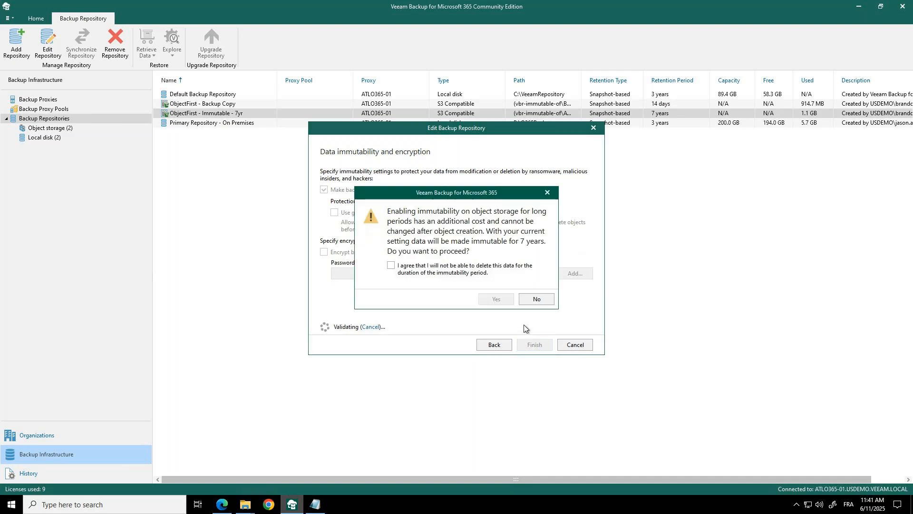
left_click(523, 299)
left_click(574, 345)
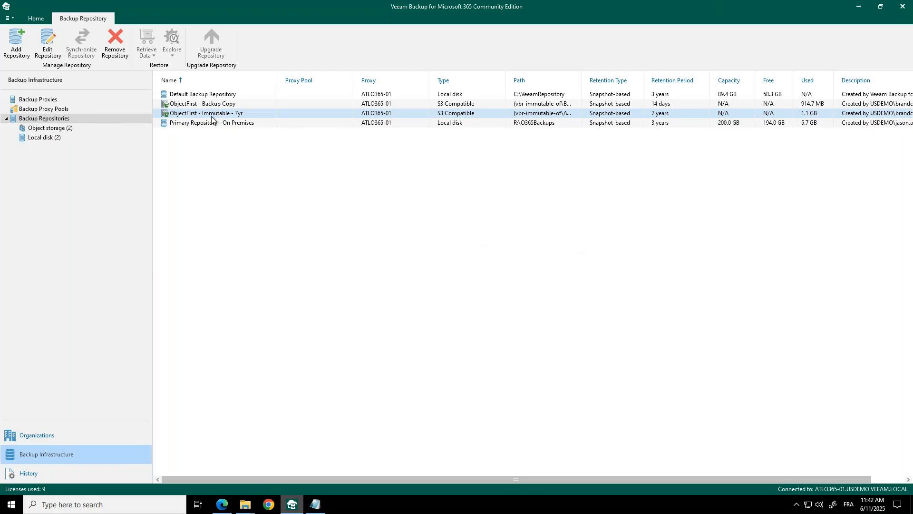
- Open the veeamusdemo.onmicrosoft.com organization for editing, review its protected services and try out the Teams chats option
left_click(37, 443)
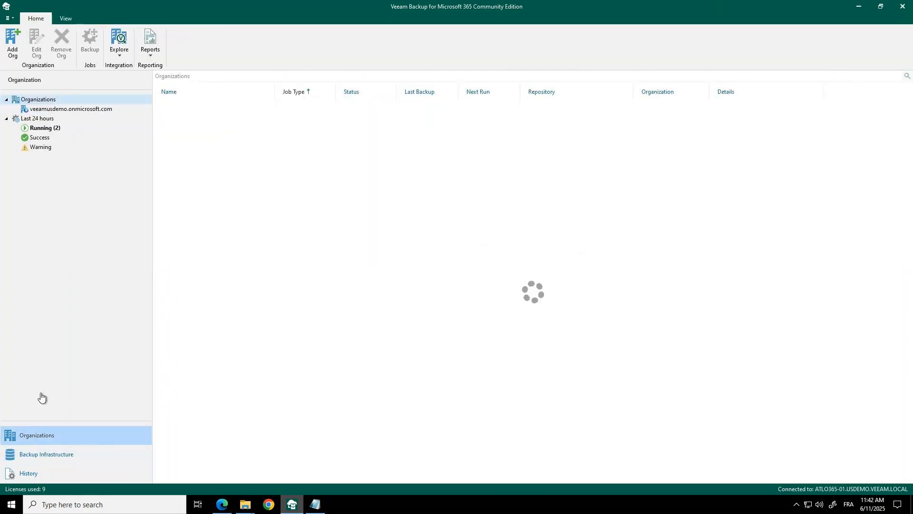
left_click(84, 109)
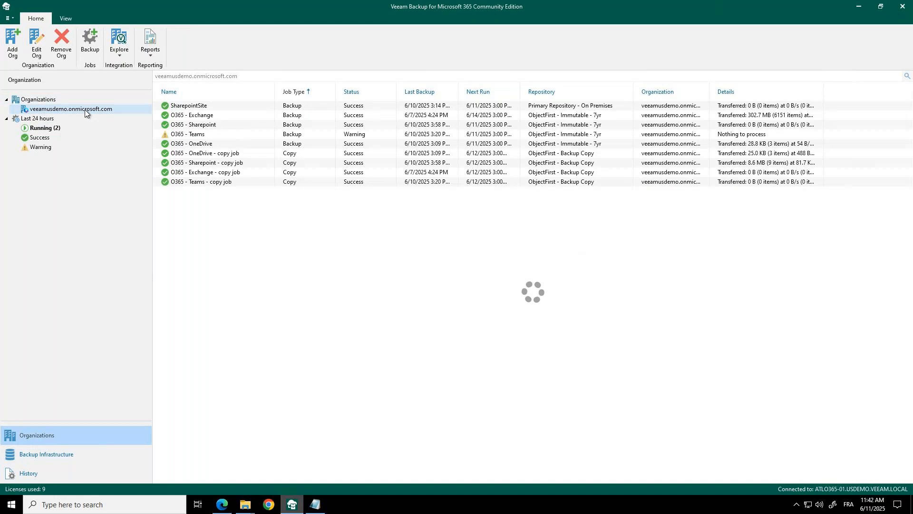
right_click(85, 109)
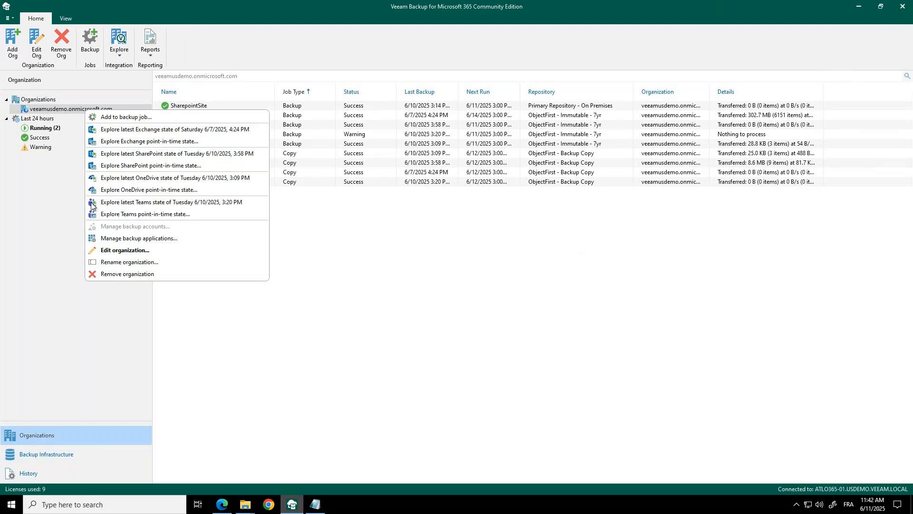
left_click(107, 252)
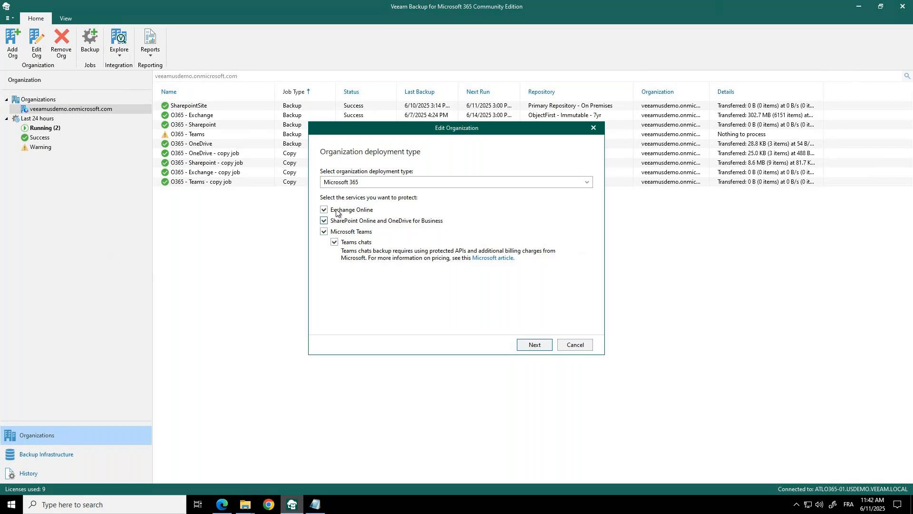
left_click(335, 242)
left_click(335, 242)
left_click(335, 243)
- Review the organization's authentication method and Azure AD application connection settings, and cancel the edit
left_click(535, 345)
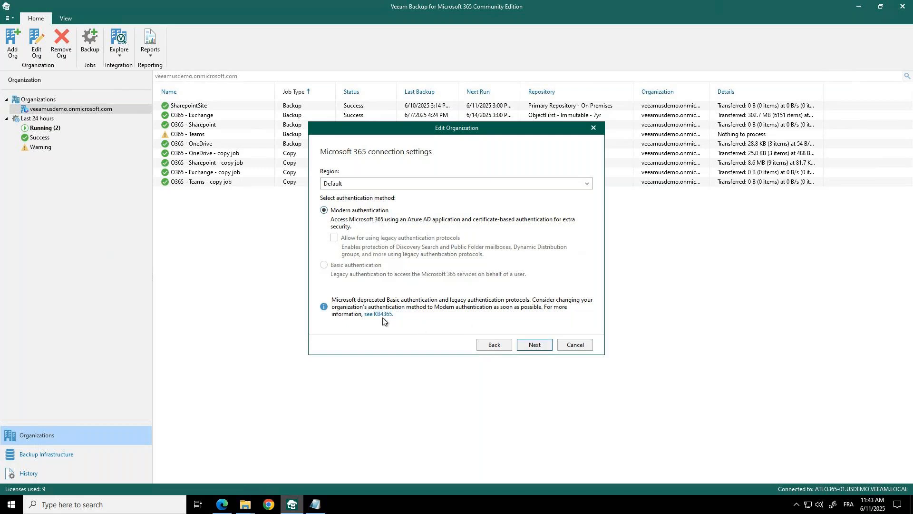
left_click(523, 347)
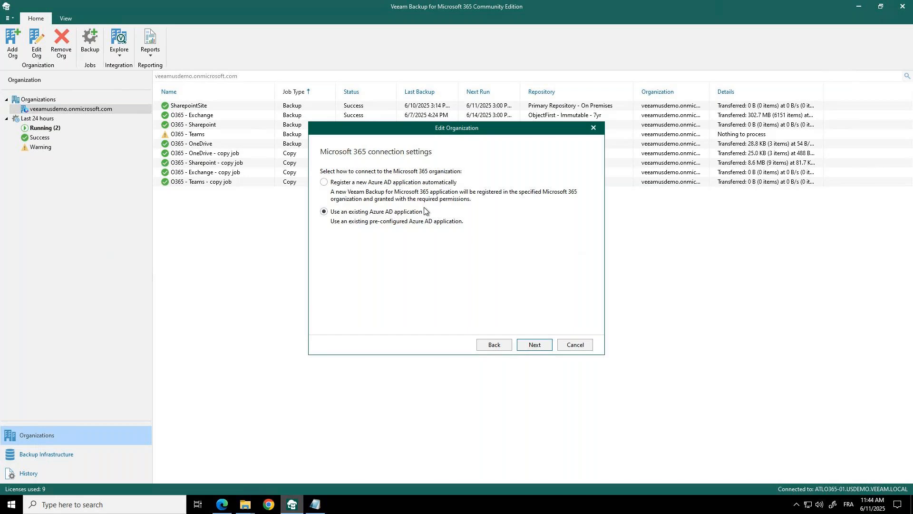
left_click(535, 345)
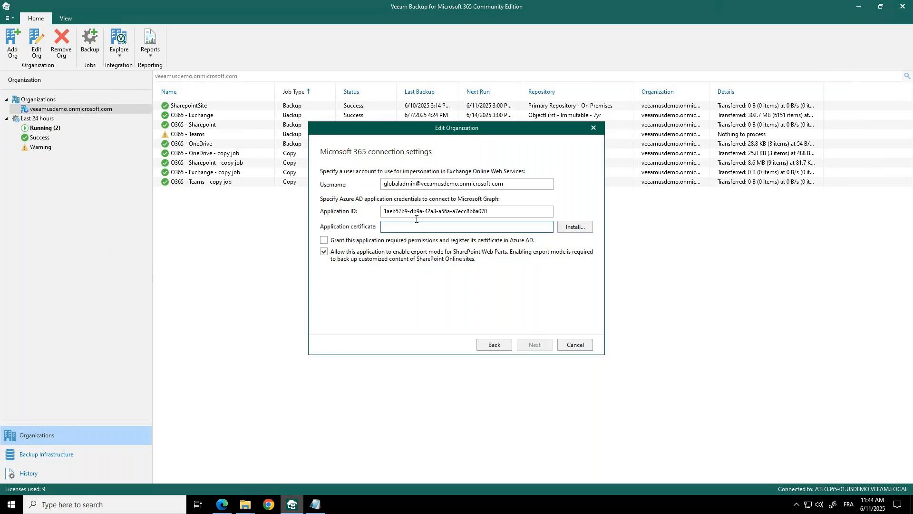
left_click(580, 347)
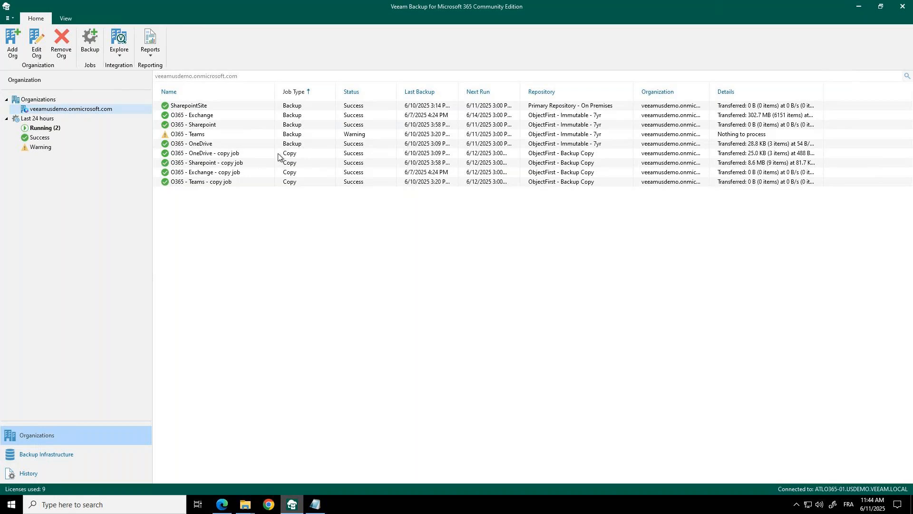
- Review the O365 - OneDrive job's session details and the objects selected in the O365 - Sharepoint job, and cancel its edit
left_click(224, 153)
left_click(223, 144)
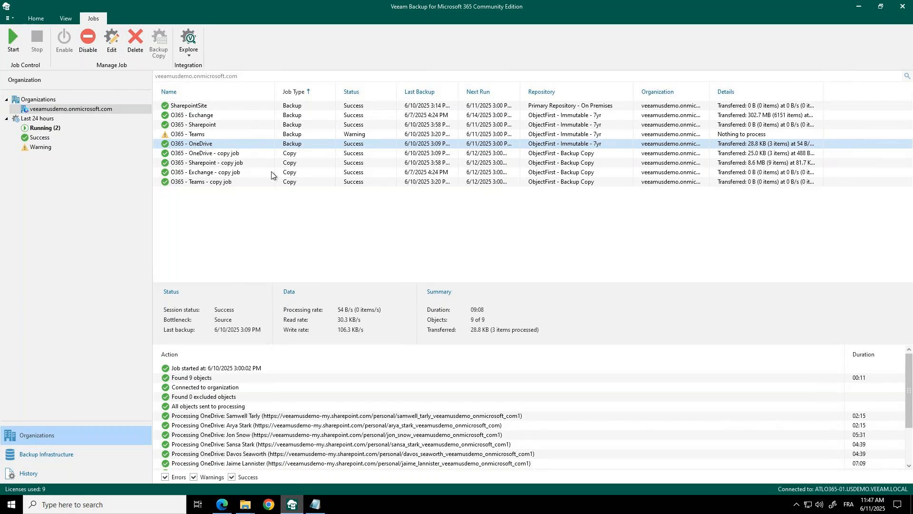
right_click(230, 154)
right_click(212, 125)
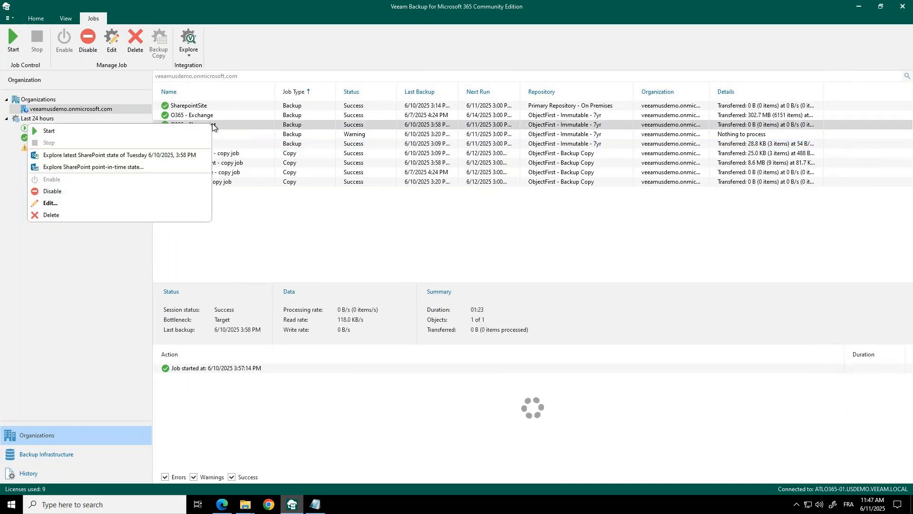
left_click(60, 202)
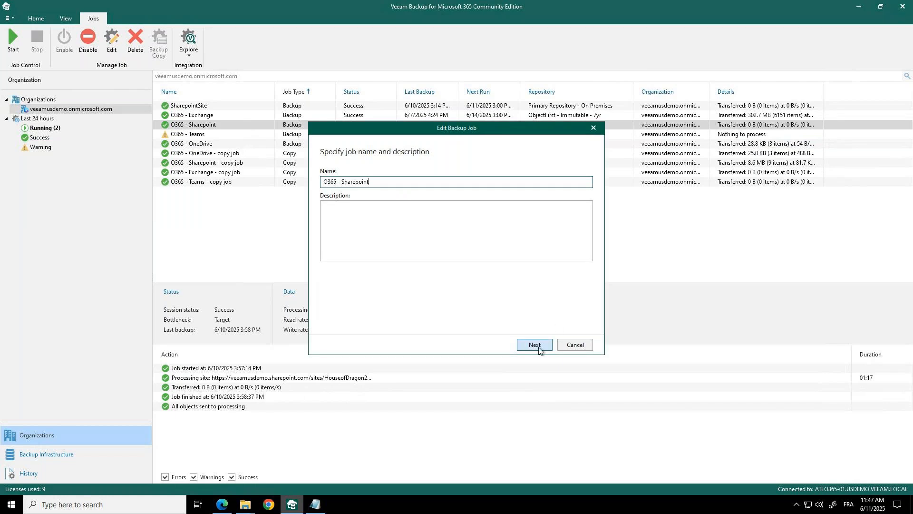
left_click(538, 348)
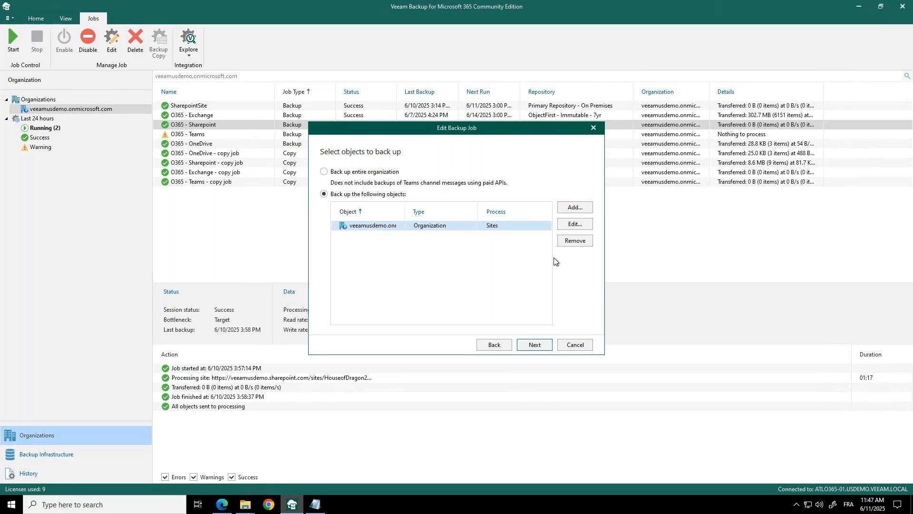
left_click(573, 346)
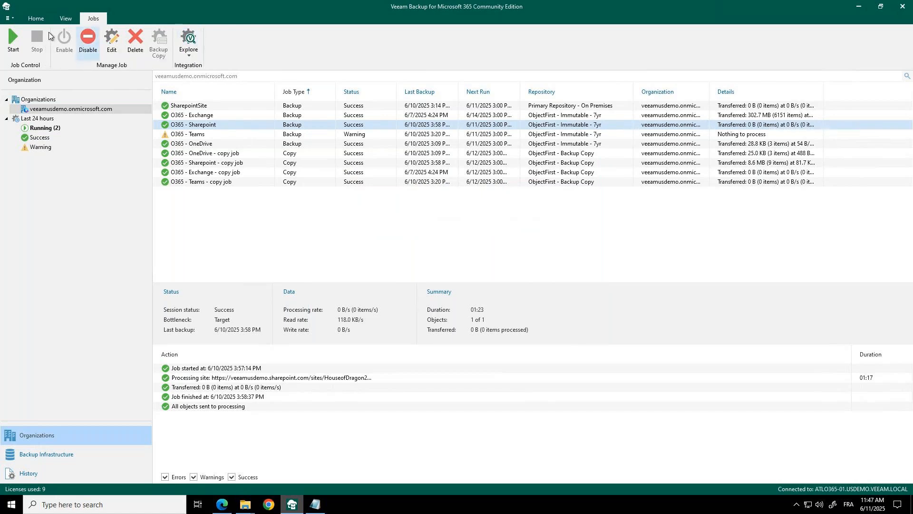
- Review the available report types, including the License Overview report, without generating one
left_click(35, 19)
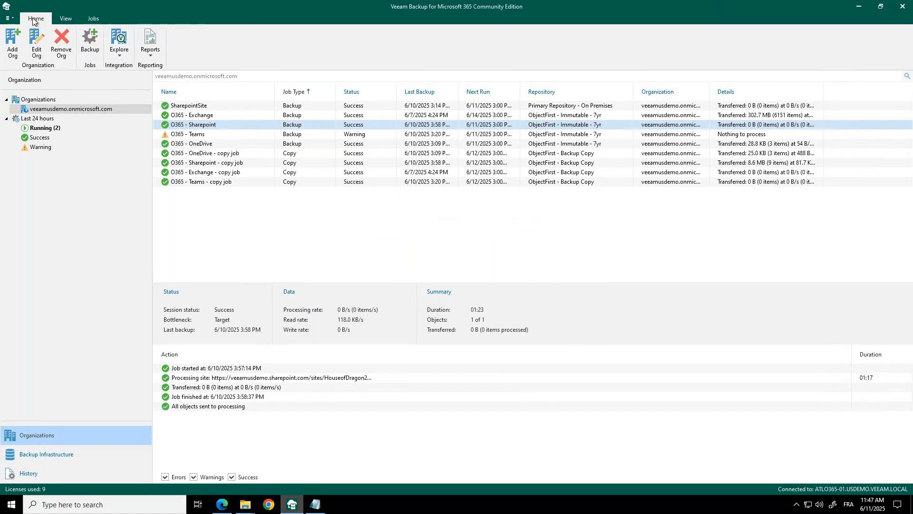
left_click(151, 42)
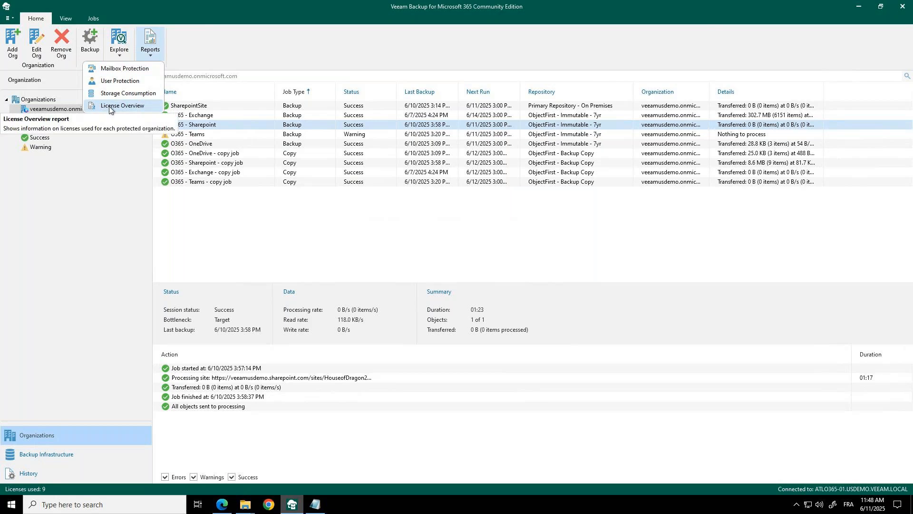
left_click(225, 229)
left_click(225, 229)
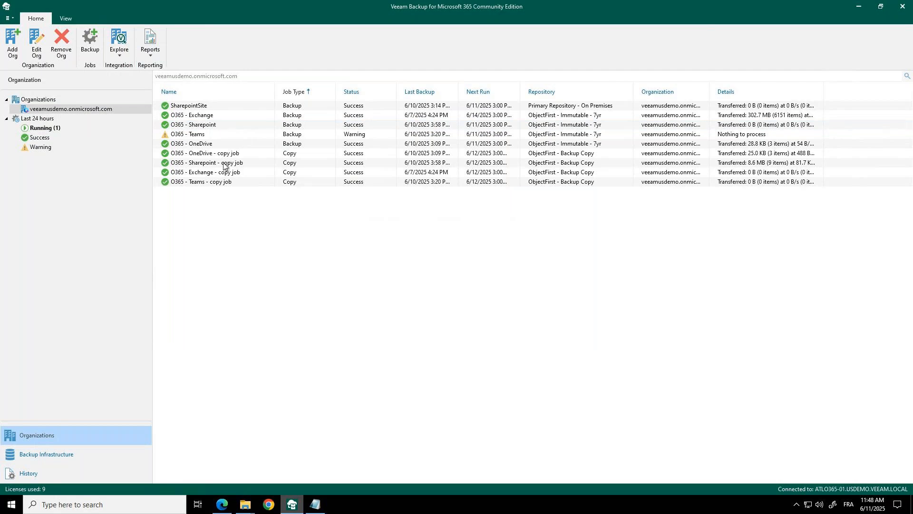
- Explore the latest Exchange backup state of 6/7/2025, 4:24 PM and expand the organization's mailboxes
left_click(119, 51)
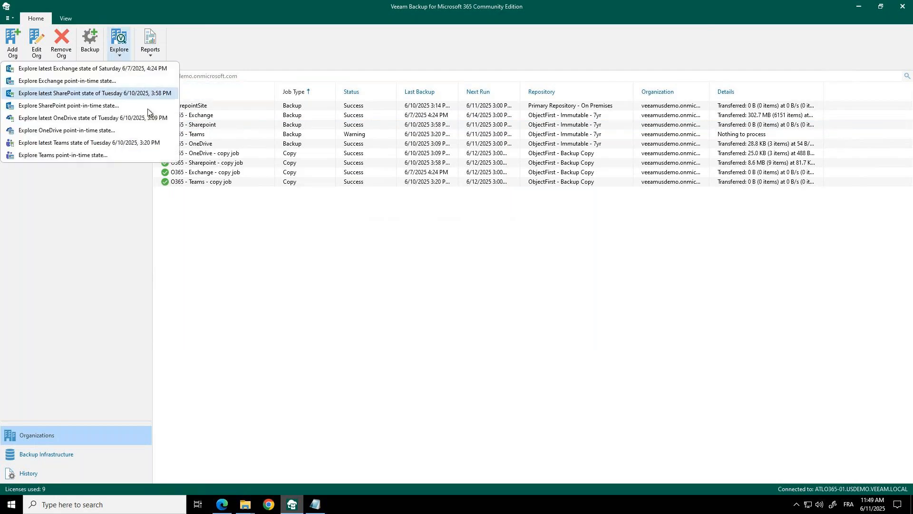
left_click(81, 70)
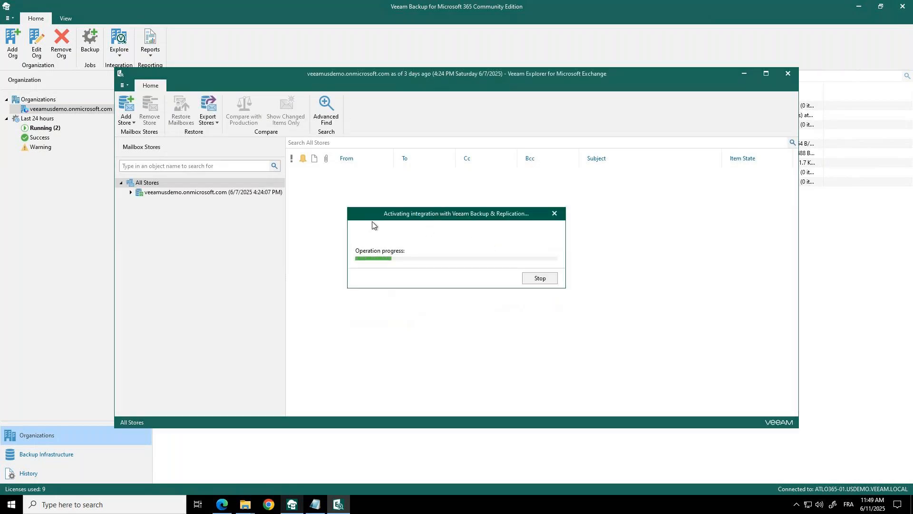
left_click(131, 192)
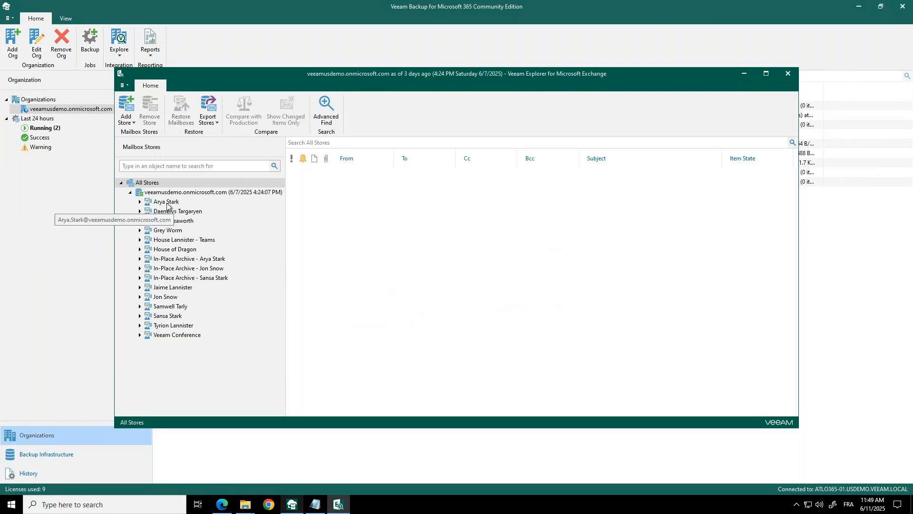
- Review the restore and export options for the first mailbox in the store
right_click(159, 202)
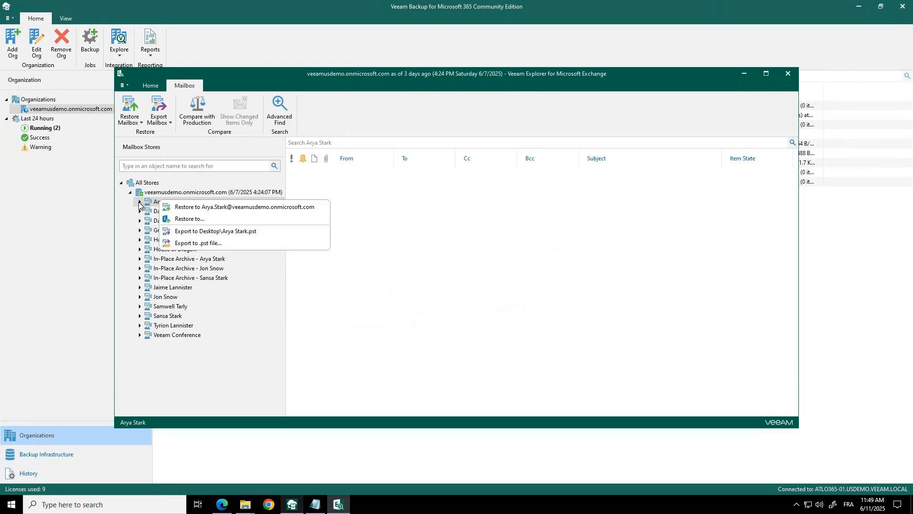
left_click(140, 203)
left_click(139, 204)
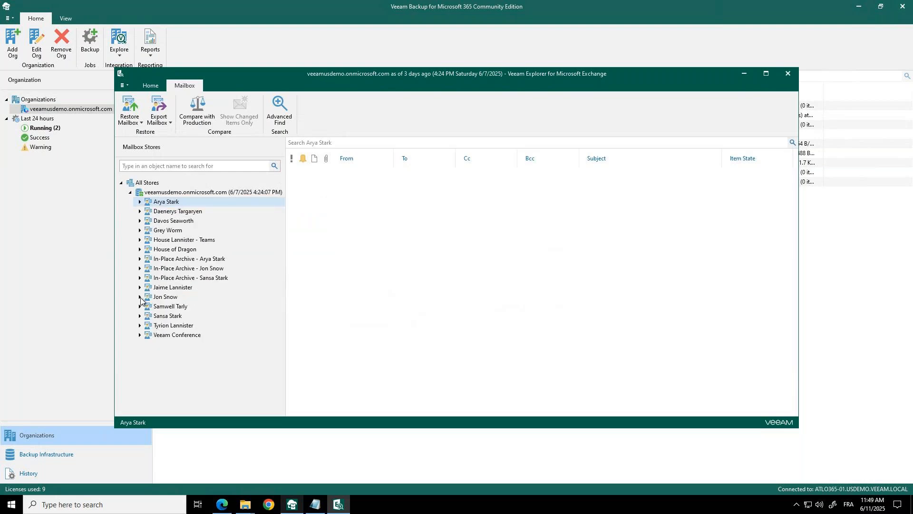
- Expand the eleventh mailbox in the store, browse its folders, and view the Archive and Deleted Items contents
left_click(140, 297)
scroll(233, 295, "down", 2)
scroll(231, 294, "down", 4)
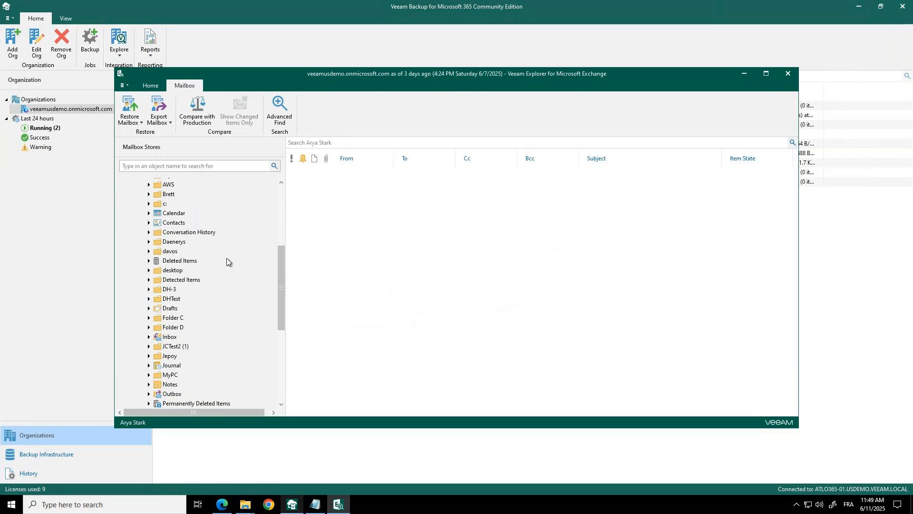
scroll(226, 258, "down", 1)
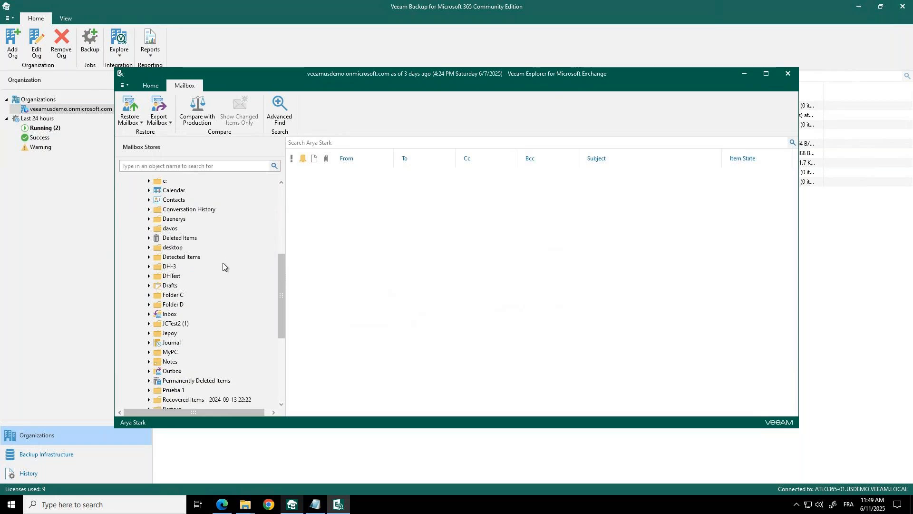
scroll(216, 260, "up", 2)
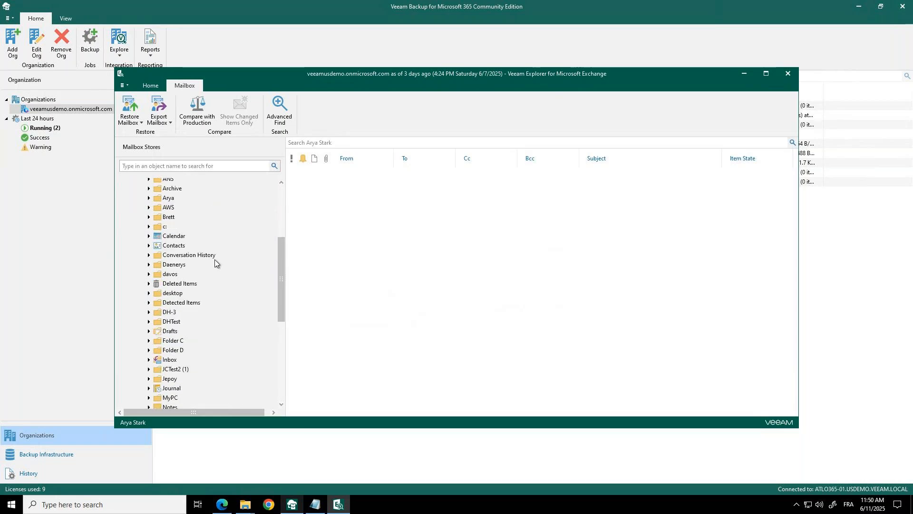
scroll(215, 259, "up", 1)
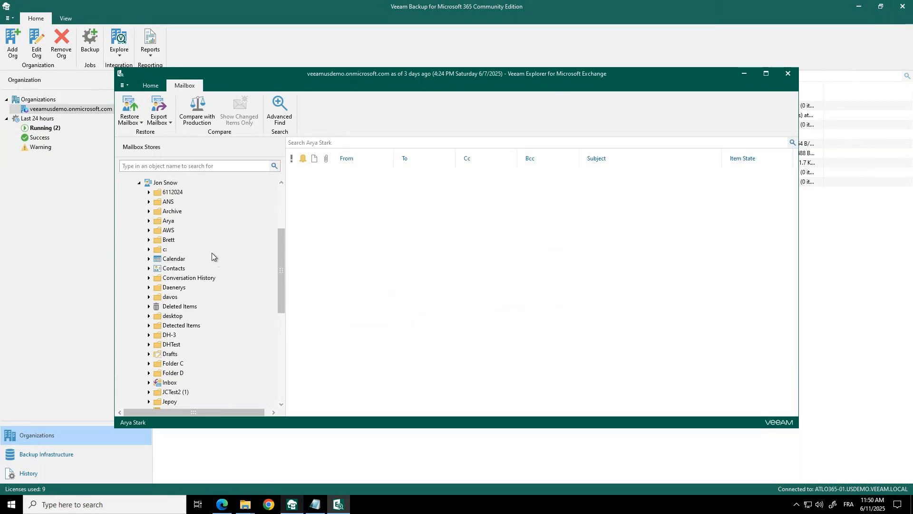
left_click(149, 211)
left_click(173, 215)
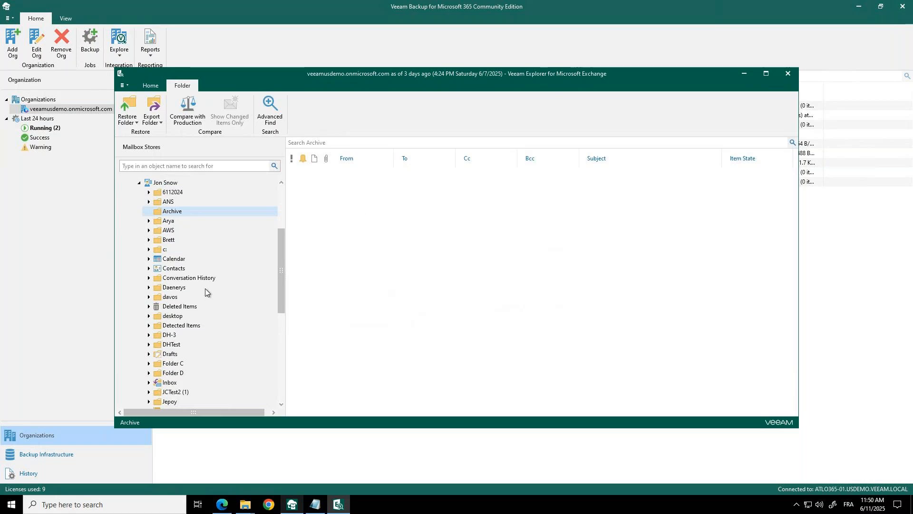
left_click(178, 307)
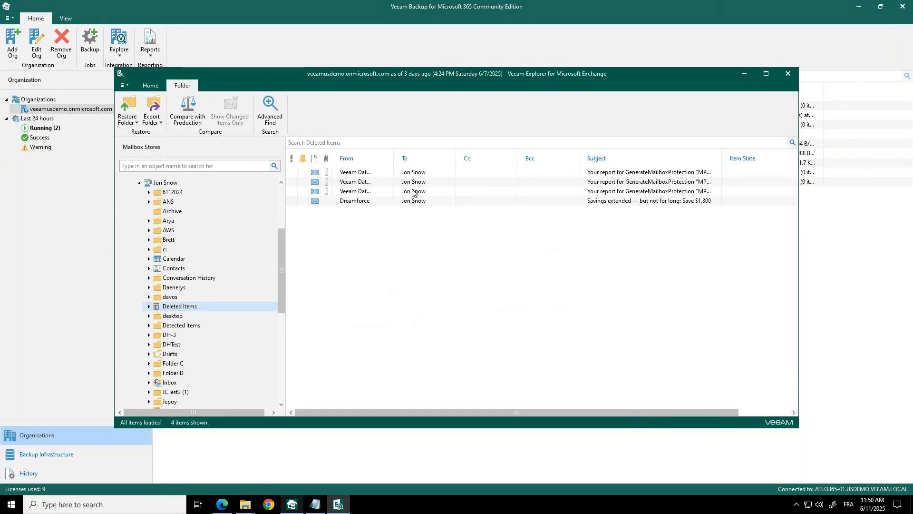
- Review the restore, export, save and send options for the first message in Deleted Items
left_click(363, 175)
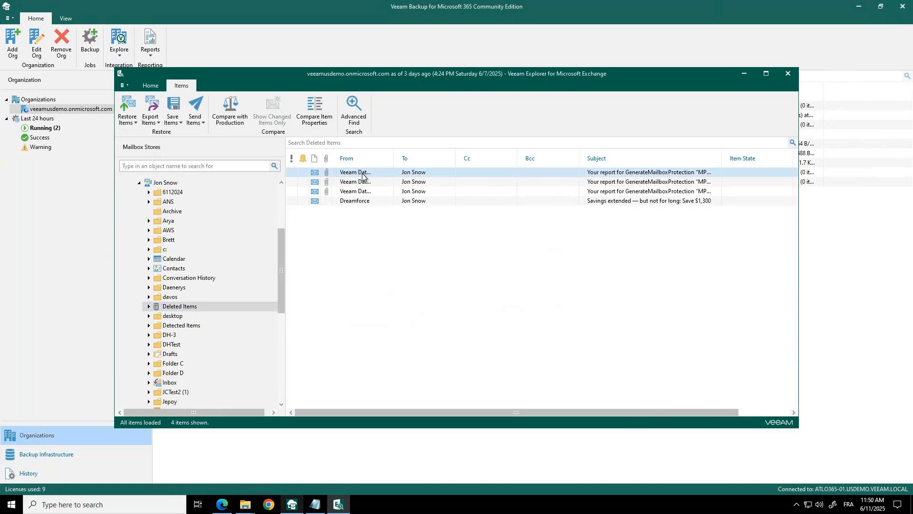
right_click(362, 175)
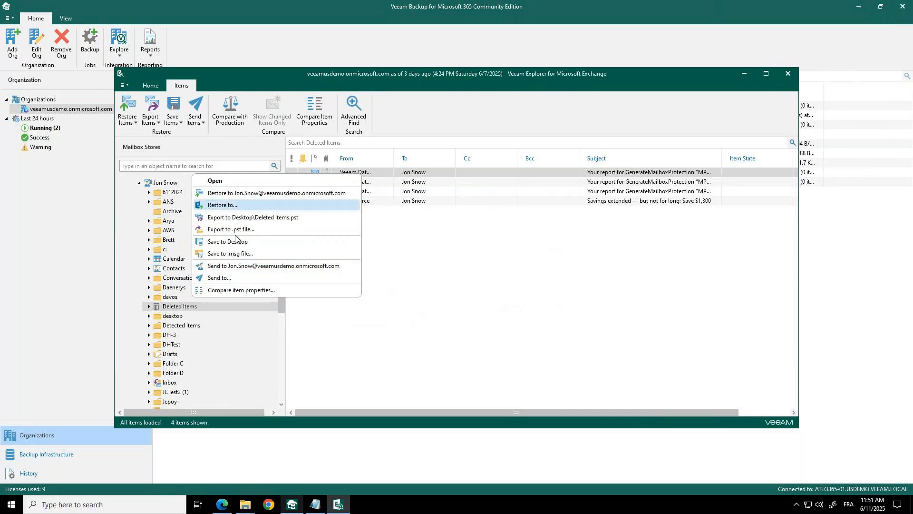
left_click(387, 260)
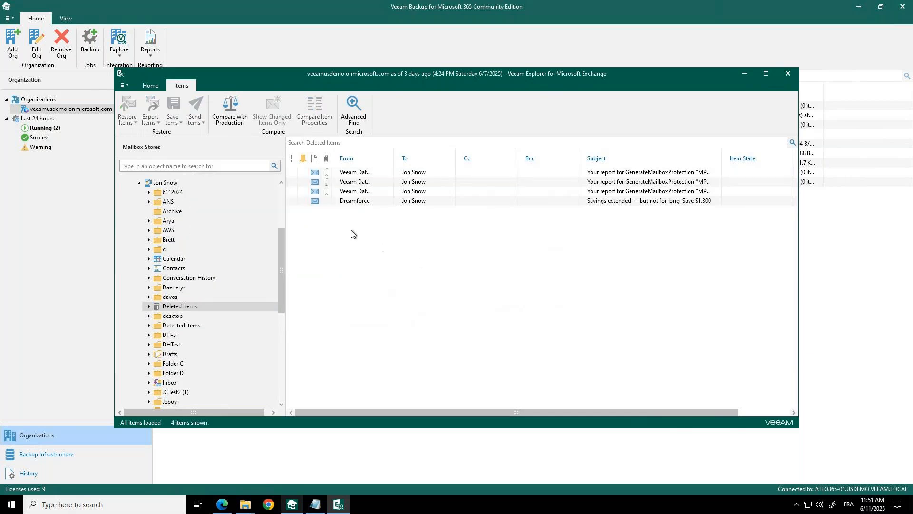
- Open Advanced Find for the expanded mailbox and review the search fields in the Frequently-used fields category
left_click(163, 186)
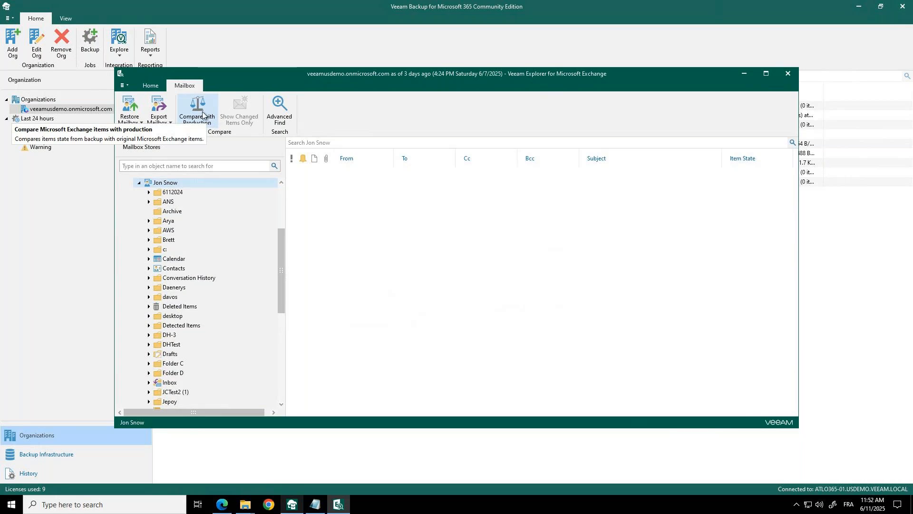
left_click(280, 113)
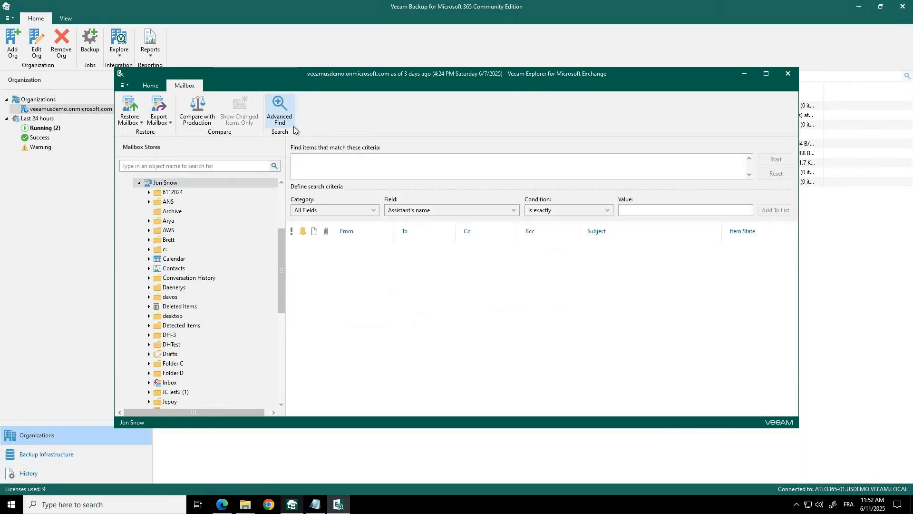
left_click(367, 212)
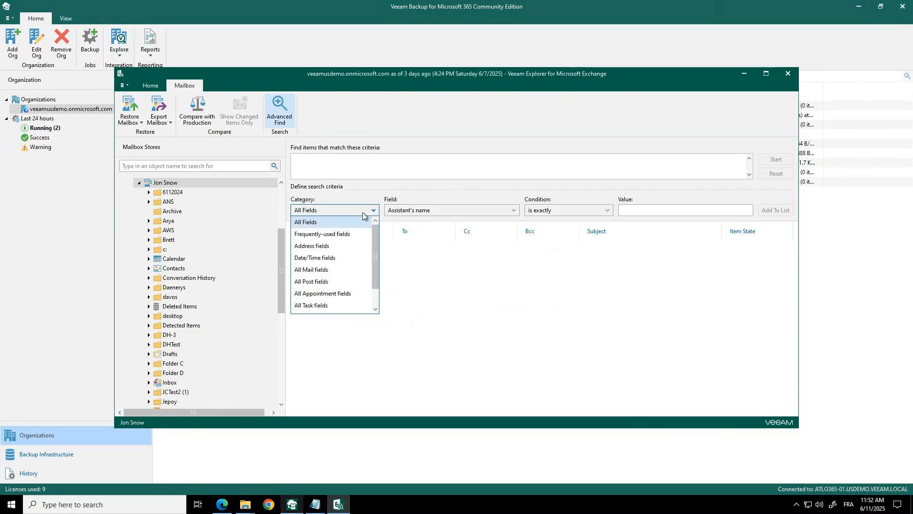
left_click(341, 234)
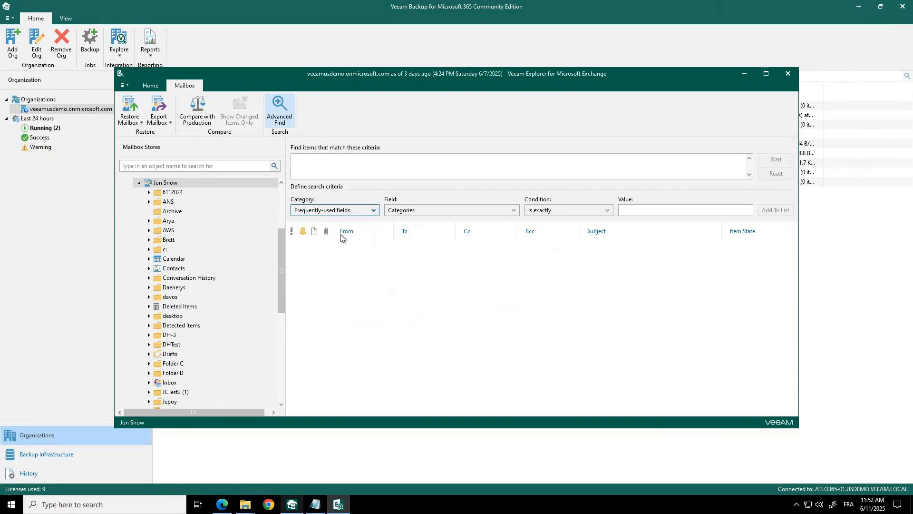
left_click(434, 209)
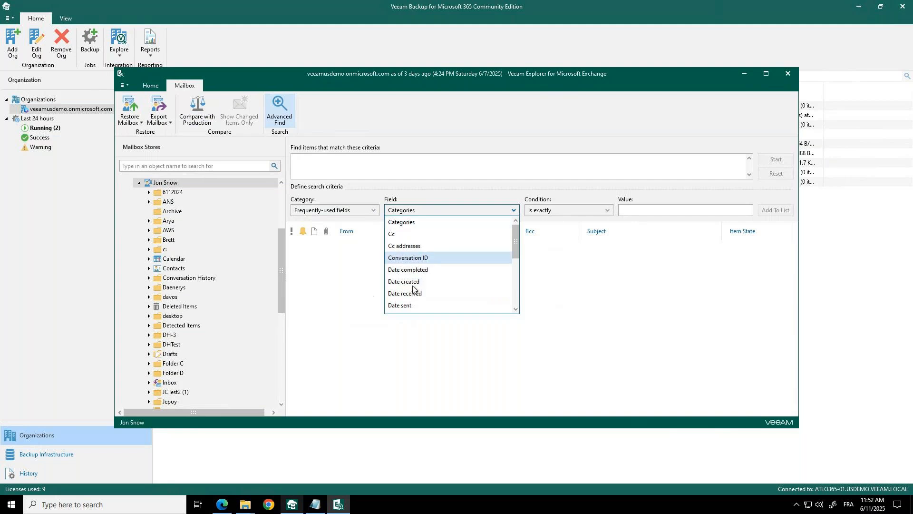
left_click(352, 217)
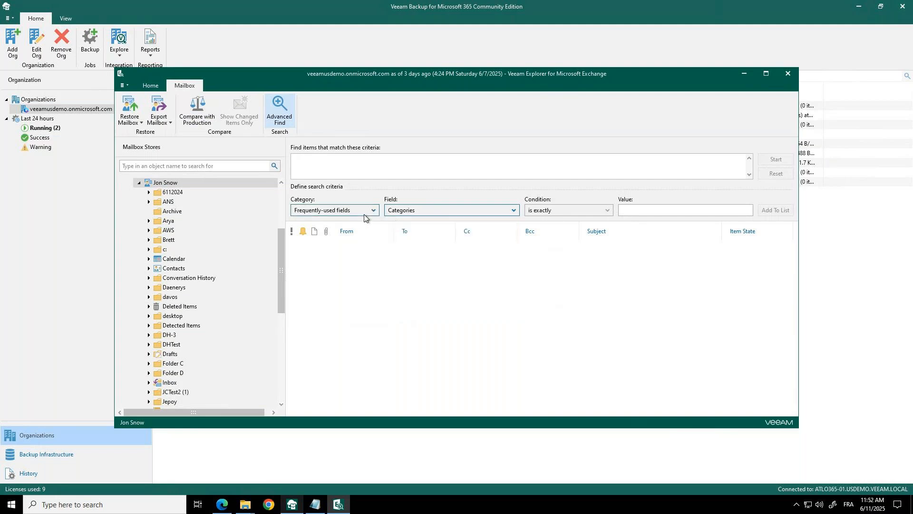
- Browse the search fields offered by the All Fields category, and close the Exchange explorer
left_click(373, 210)
scroll(328, 222, "up", 1)
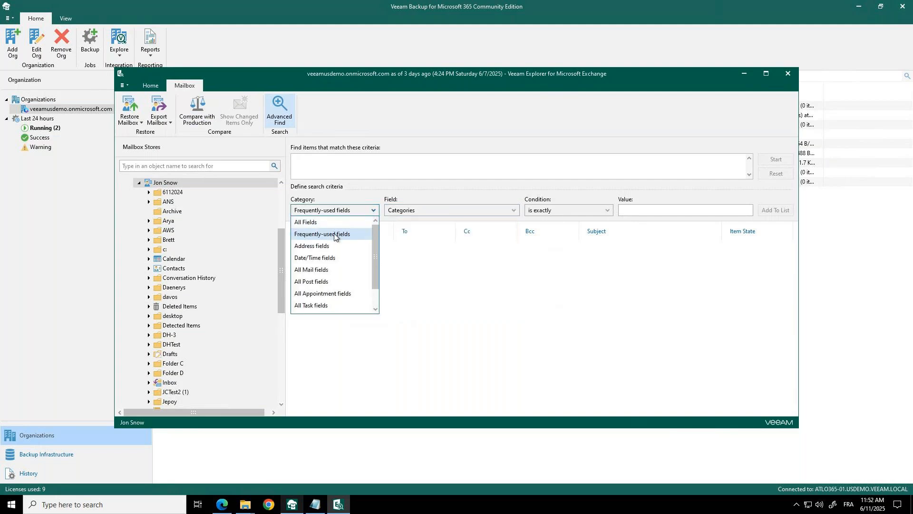
left_click(355, 222)
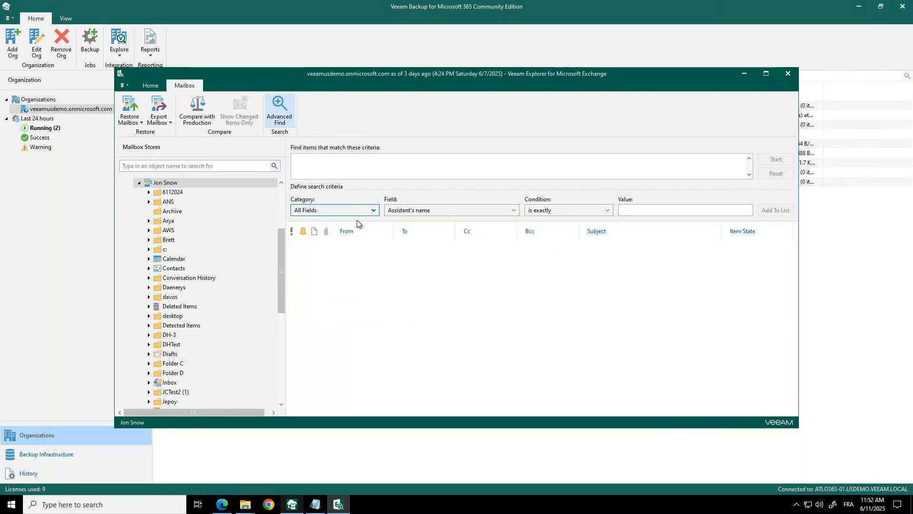
left_click(508, 212)
scroll(435, 261, "down", 4)
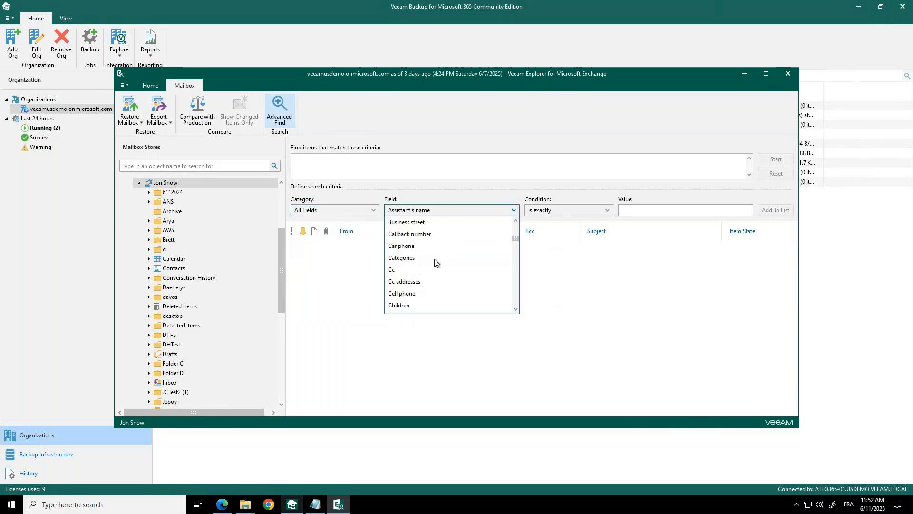
scroll(434, 262, "down", 2)
scroll(434, 263, "down", 1)
scroll(434, 262, "down", 1)
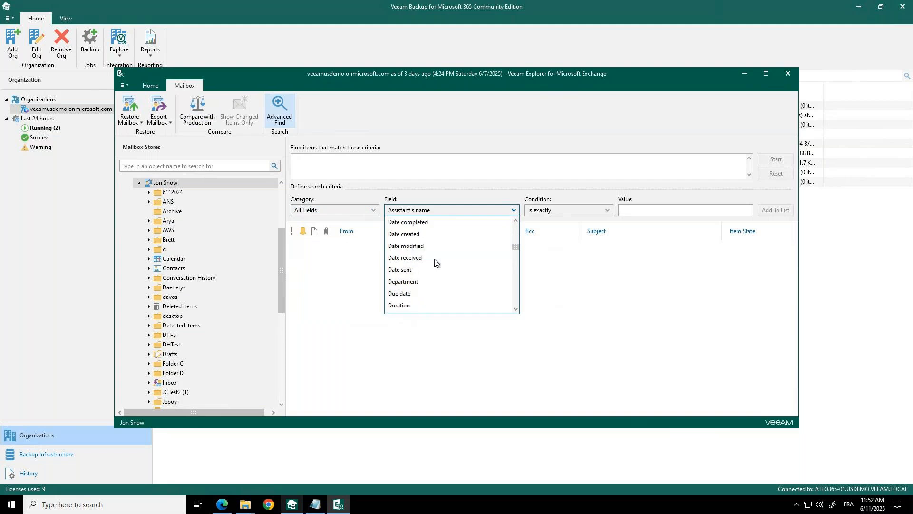
scroll(435, 261, "down", 4)
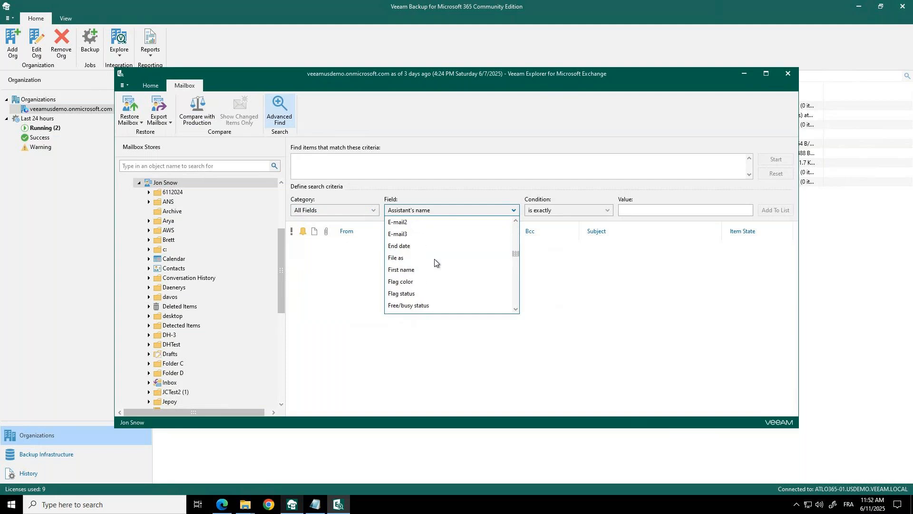
left_click(351, 286)
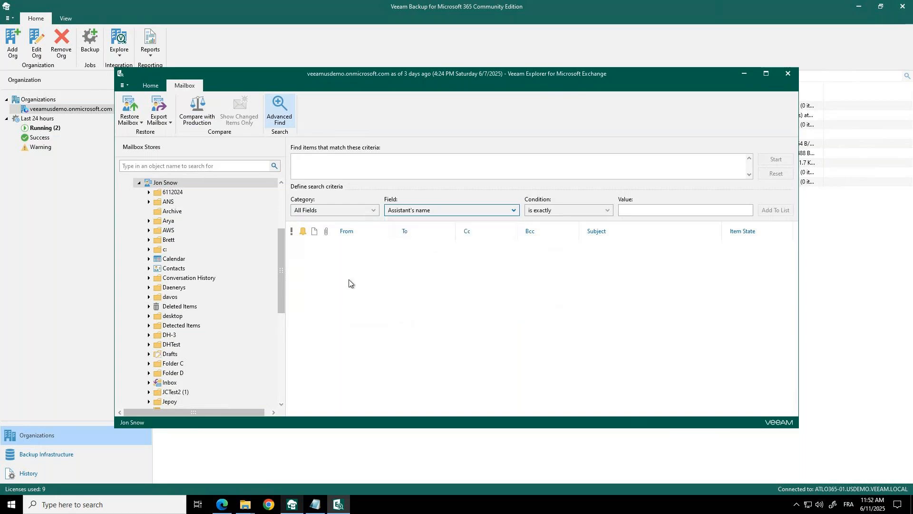
left_click(150, 85)
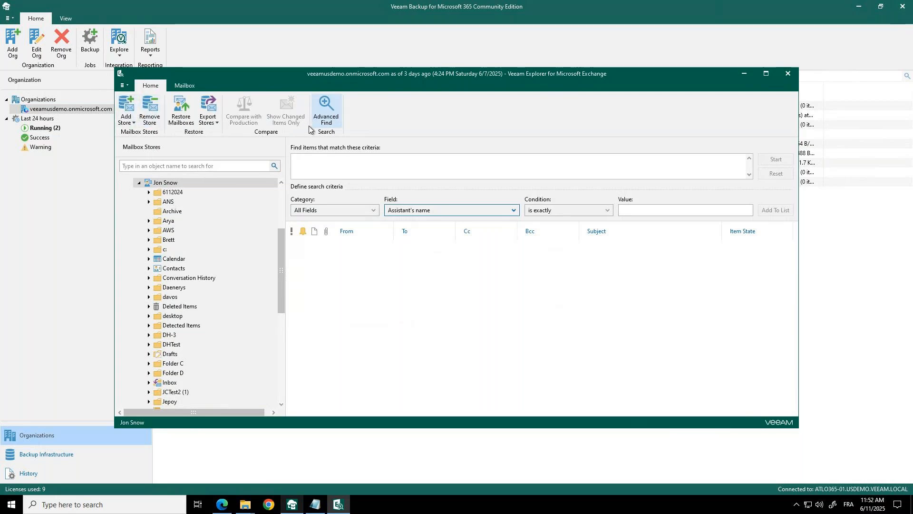
left_click(786, 73)
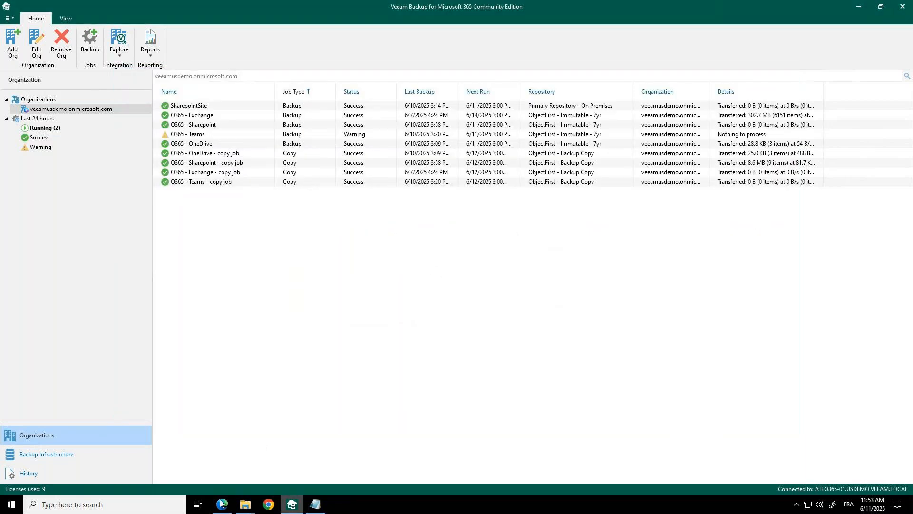
- Switch to the Veeam restore portal in the browser and apply the 10/06/2025 18:06:00 restore point
left_click(222, 504)
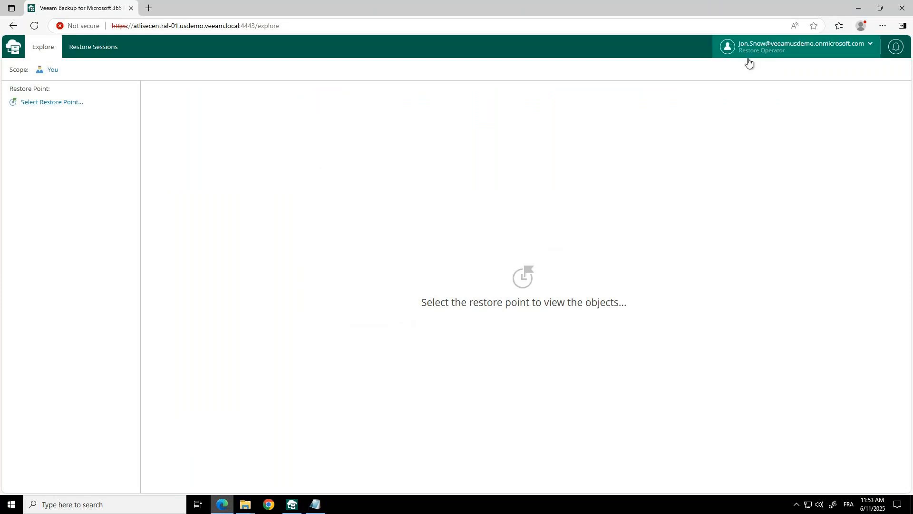
left_click(810, 53)
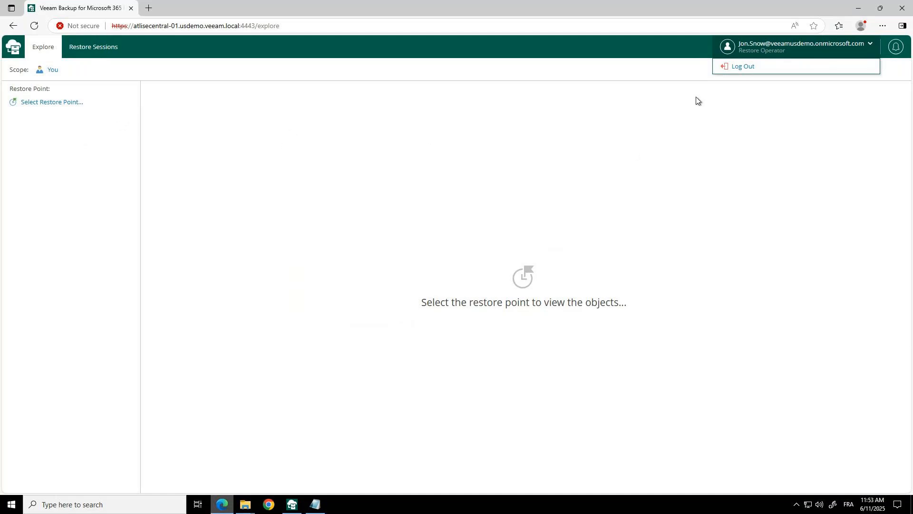
left_click(49, 103)
left_click(50, 103)
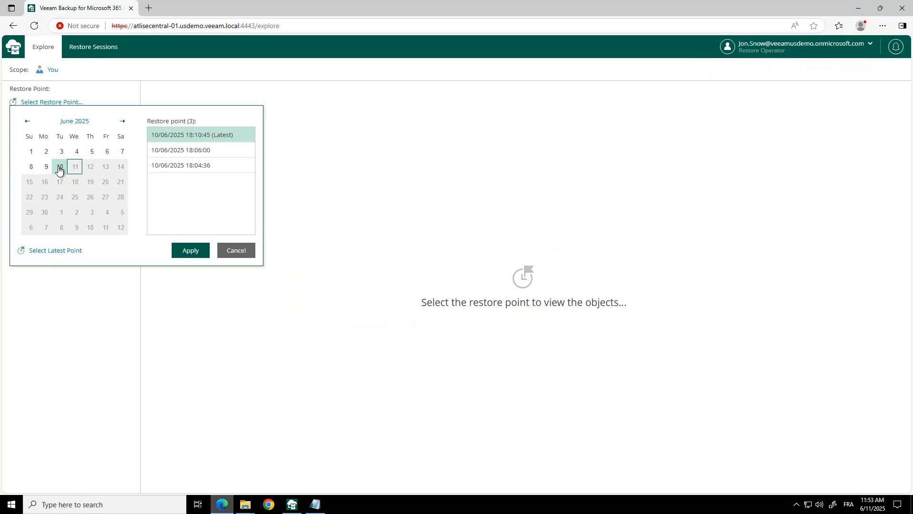
left_click(158, 152)
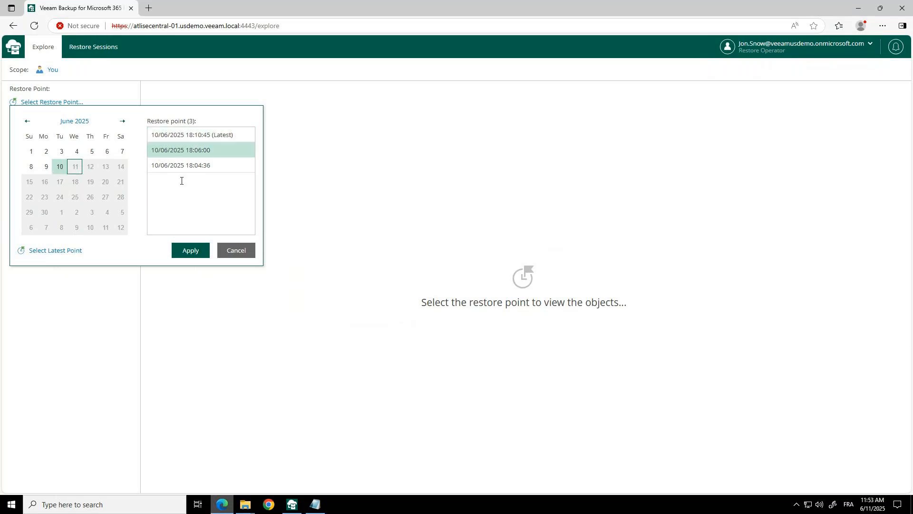
left_click(190, 250)
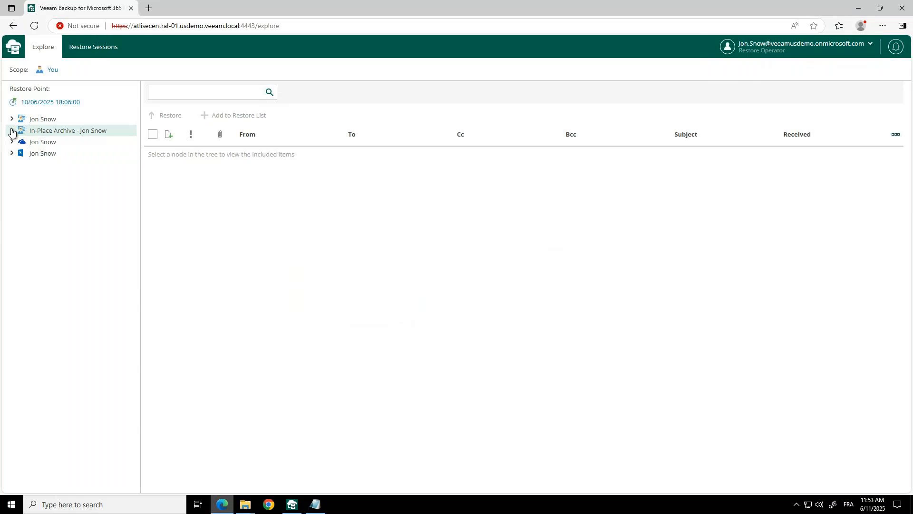
- Expand the OneDrive in the restore point and view the files in the first M365 Docs folder
left_click(12, 131)
left_click(11, 142)
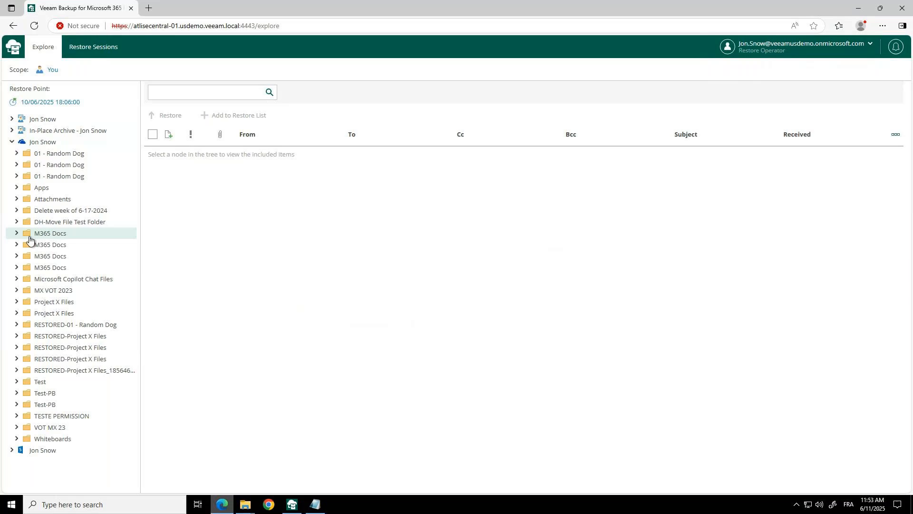
left_click(42, 237)
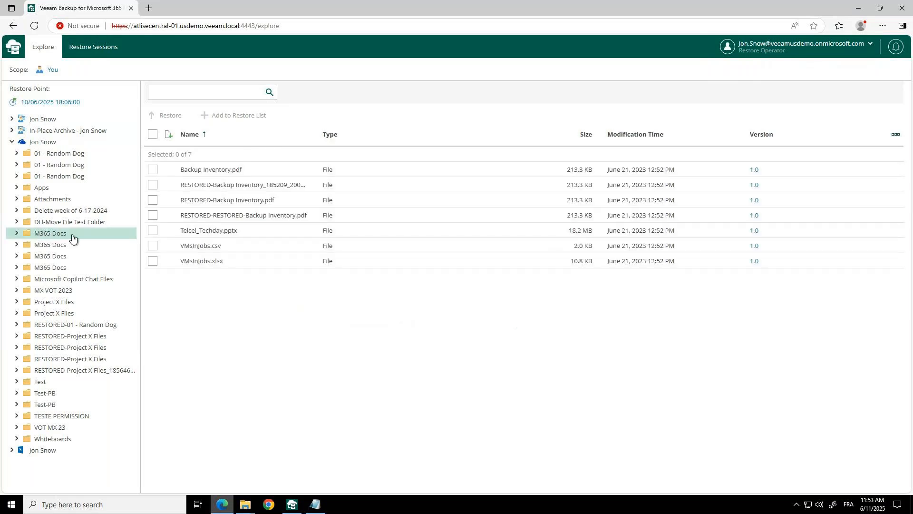
- Review the restore items and restore mode options for the second file in M365 Docs, and return to the folder without restoring
left_click(174, 186)
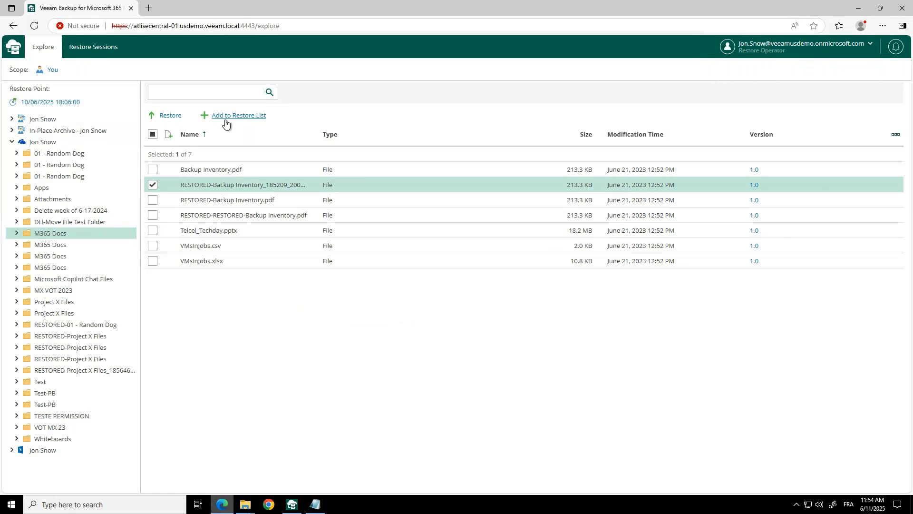
left_click(169, 116)
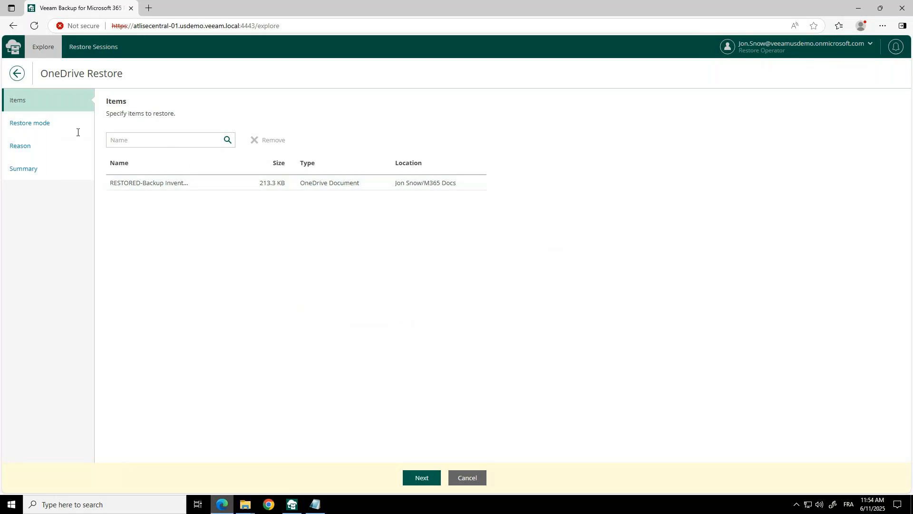
left_click(224, 183)
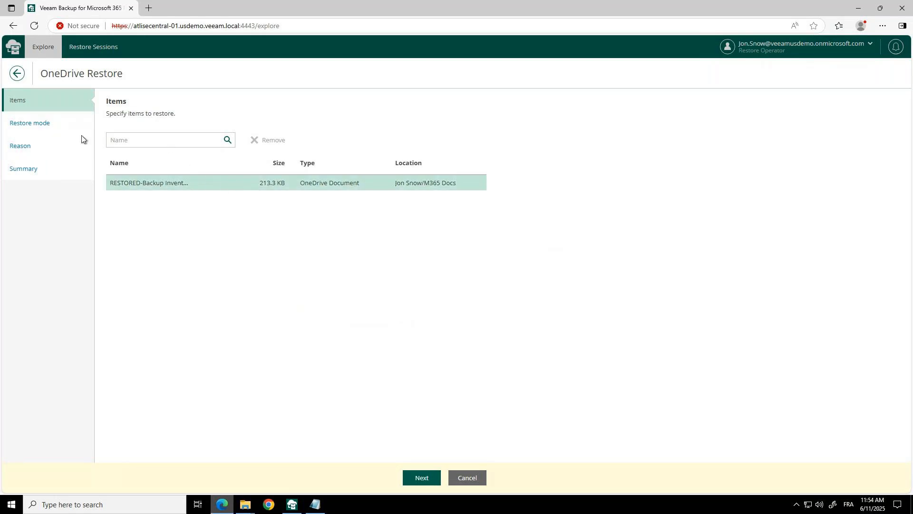
left_click(438, 477)
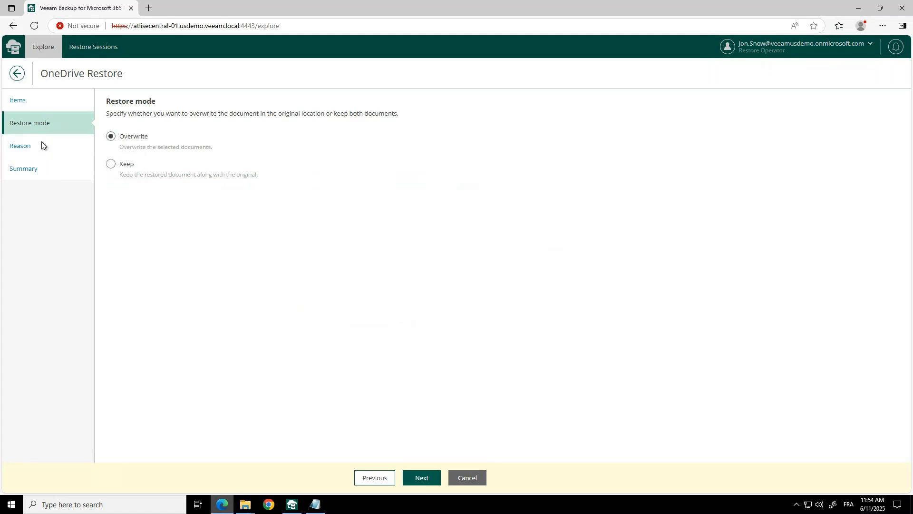
left_click(20, 104)
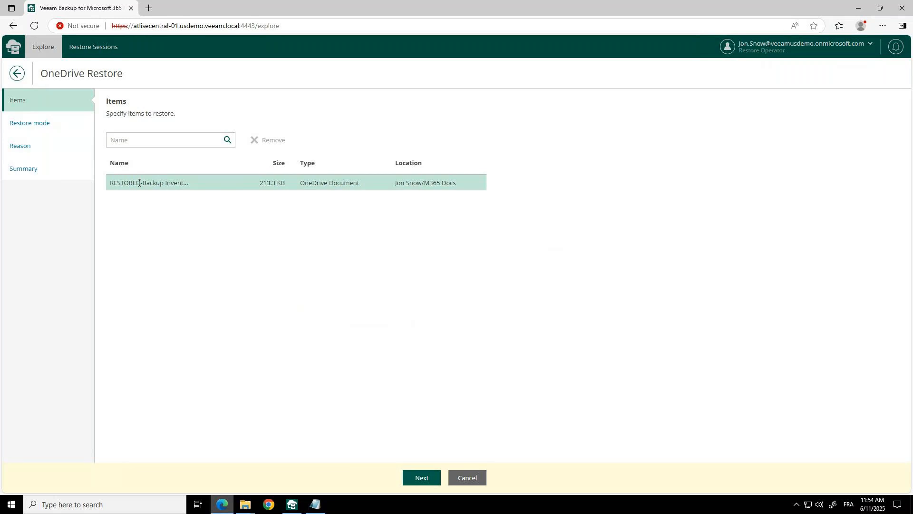
left_click(17, 74)
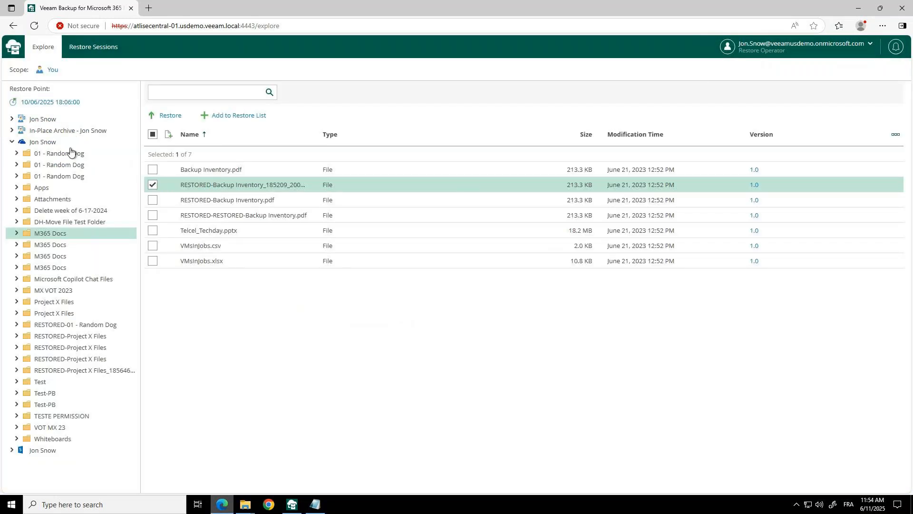
- Expand the primary mailbox in the restore point
left_click(11, 119)
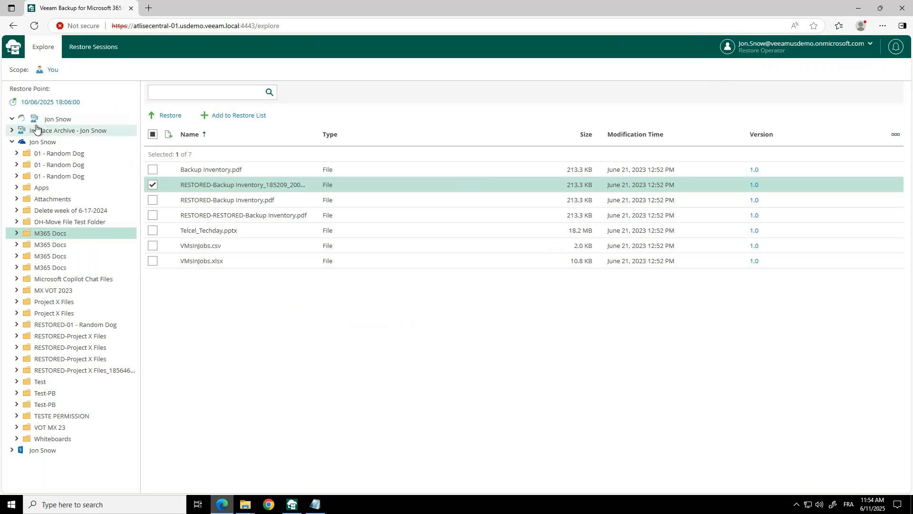